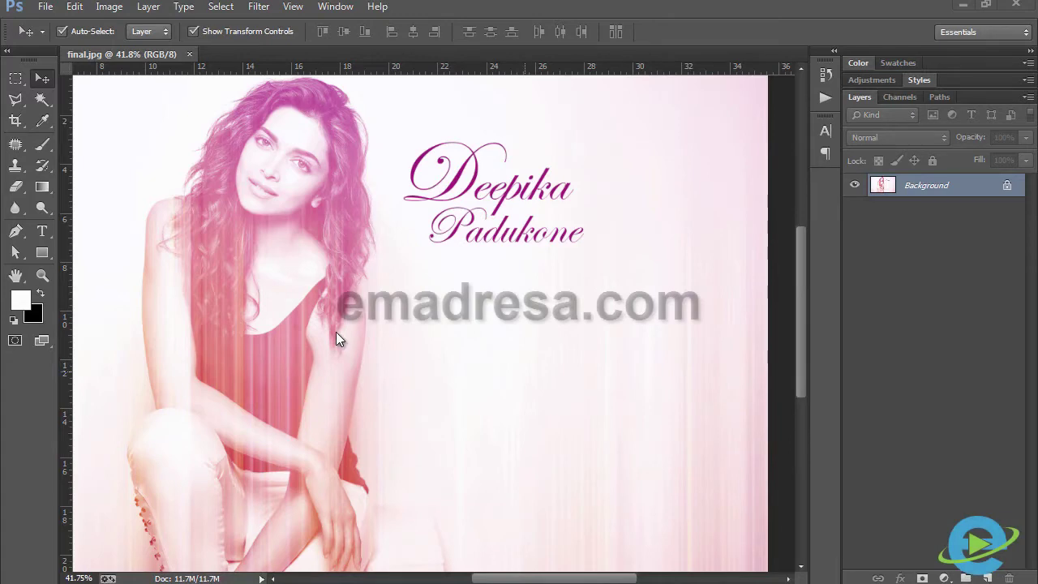
Step: Zoom into the finished final.jpg around the neck to inspect the effect
{"action": "key", "text": "z"}
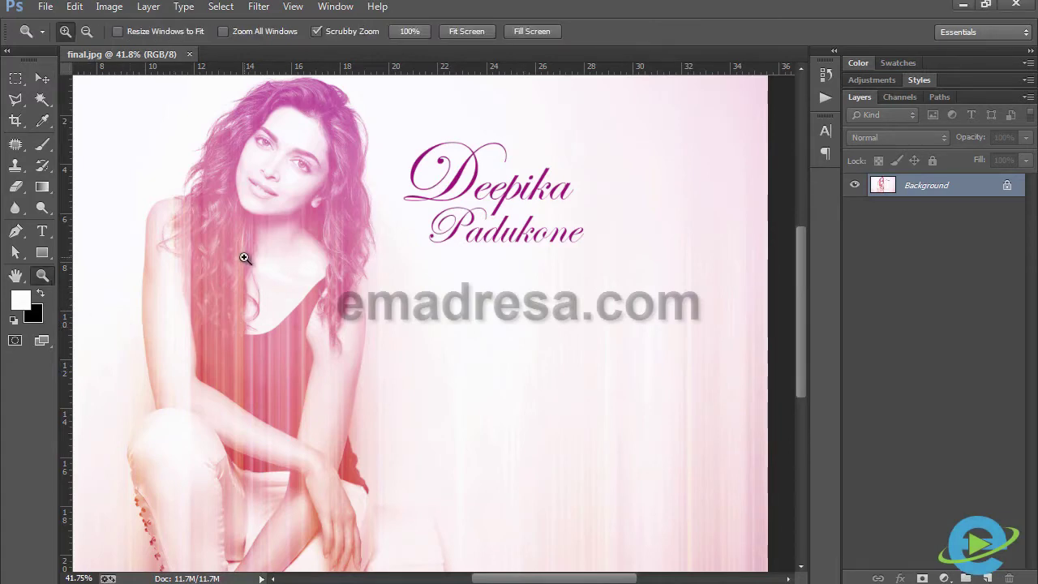
{"action": "left_click_drag", "start_coordinate": [243, 255], "coordinate": [298, 293]}
{"action": "scroll", "coordinate": [299, 296], "scroll_direction": "up", "scroll_amount": 5}
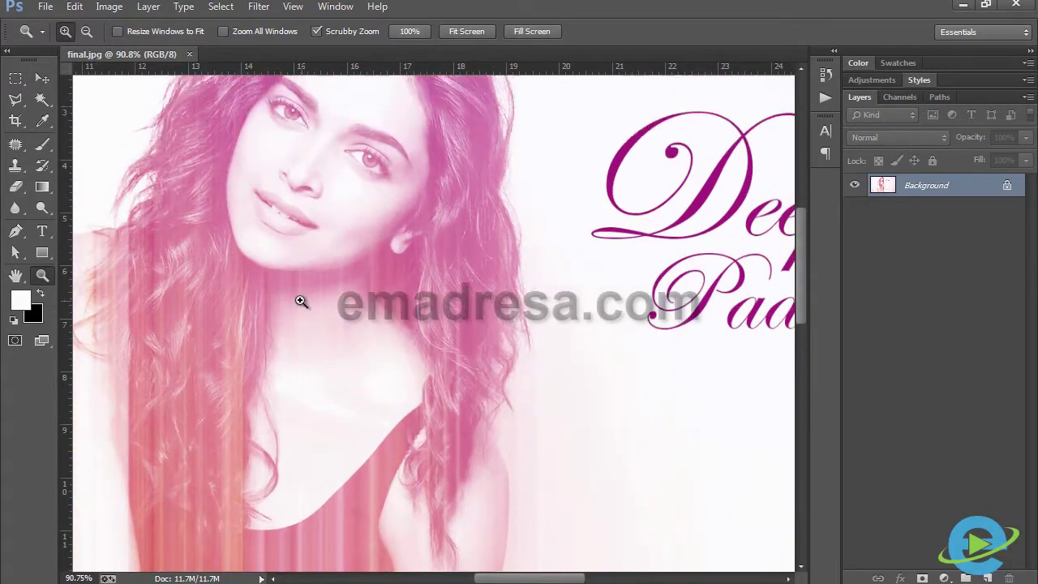
{"action": "scroll", "coordinate": [300, 301], "scroll_direction": "down", "scroll_amount": 3}
{"action": "scroll", "coordinate": [299, 301], "scroll_direction": "down", "scroll_amount": 3}
{"action": "scroll", "coordinate": [300, 302], "scroll_direction": "down", "scroll_amount": 3}
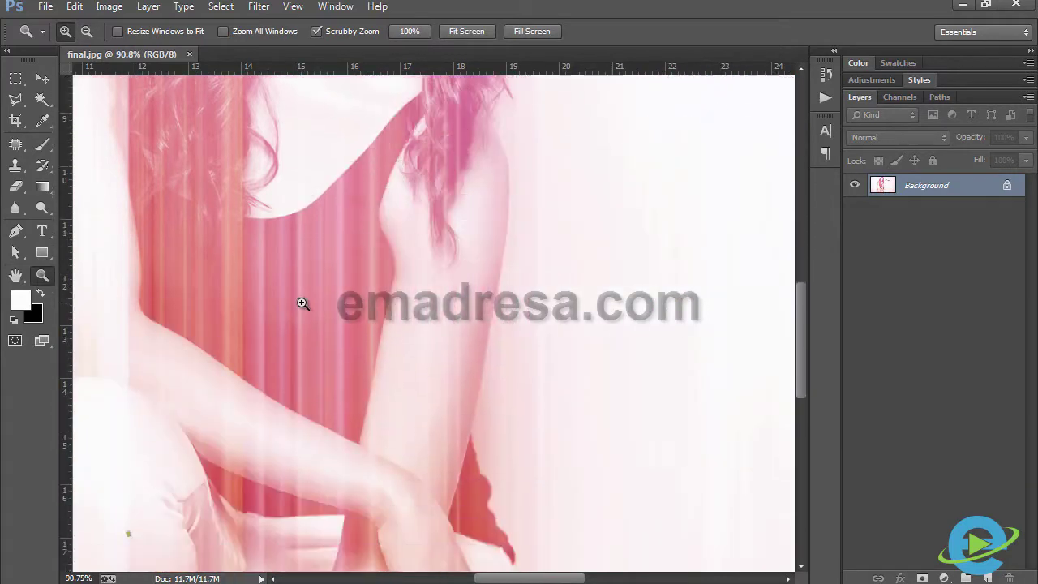
{"action": "scroll", "coordinate": [301, 303], "scroll_direction": "down", "scroll_amount": 3}
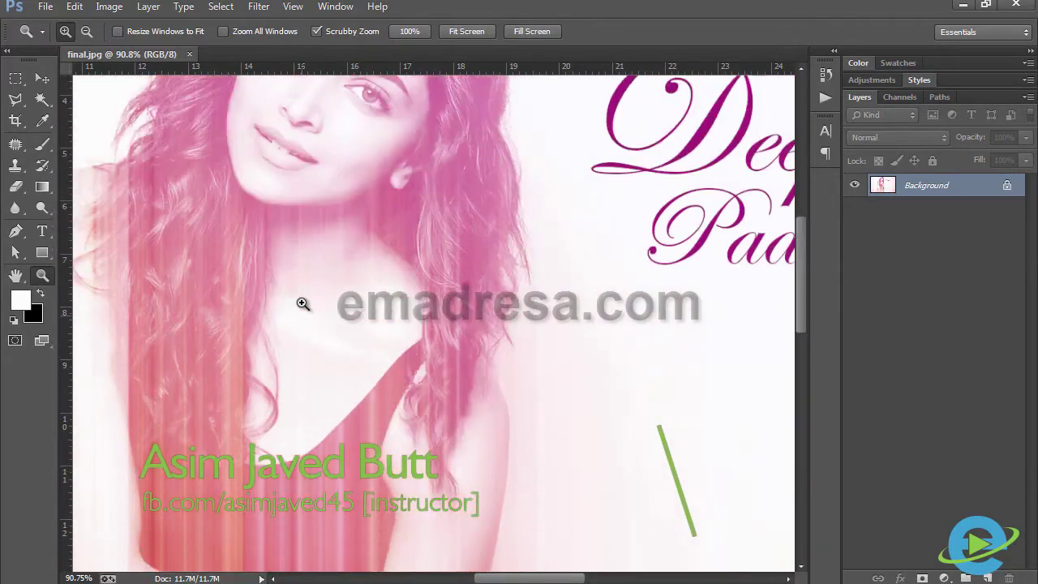
{"action": "scroll", "coordinate": [302, 304], "scroll_direction": "up", "scroll_amount": 3}
{"action": "scroll", "coordinate": [302, 303], "scroll_direction": "up", "scroll_amount": 2}
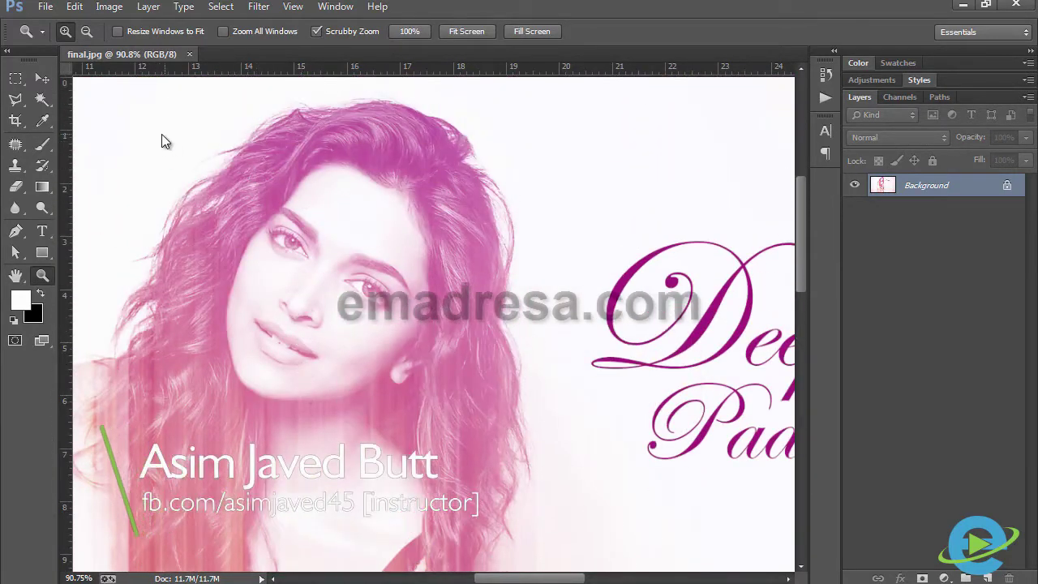
Step: Close final.jpg and open deepika_padukone_35-wide.jpg from the source folder
{"action": "left_click", "coordinate": [190, 54]}
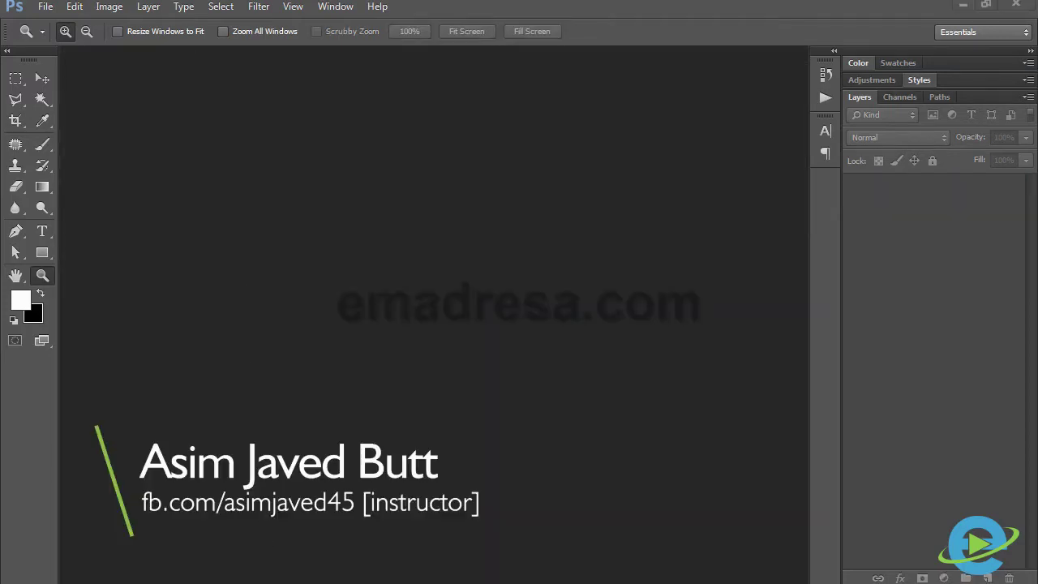
{"action": "left_click", "coordinate": [963, 4]}
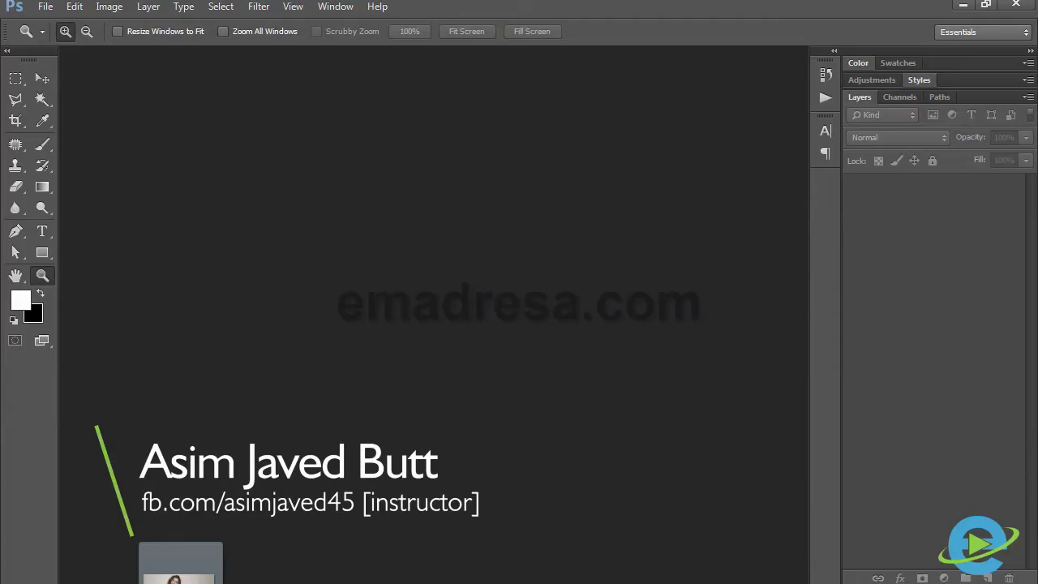
{"action": "left_click_drag", "start_coordinate": [304, 295], "coordinate": [412, 343]}
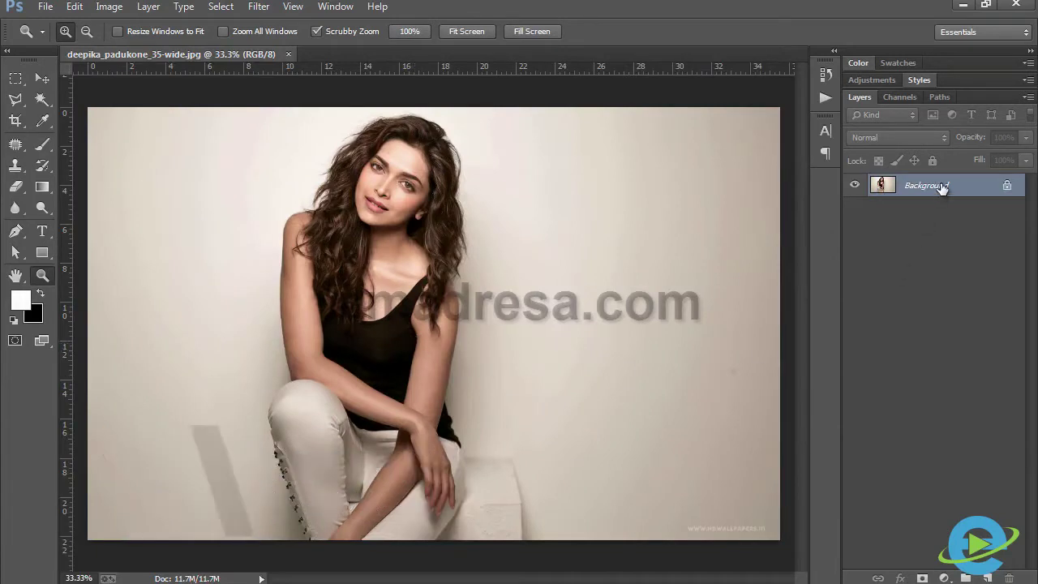
Step: Duplicate the Background layer and desaturate Background copy to black and white
{"action": "mouse_move", "coordinate": [968, 187]}
{"action": "left_mouse_down"}
{"action": "mouse_move", "coordinate": [975, 519]}
{"action": "mouse_move", "coordinate": [987, 577]}
{"action": "left_mouse_up"}
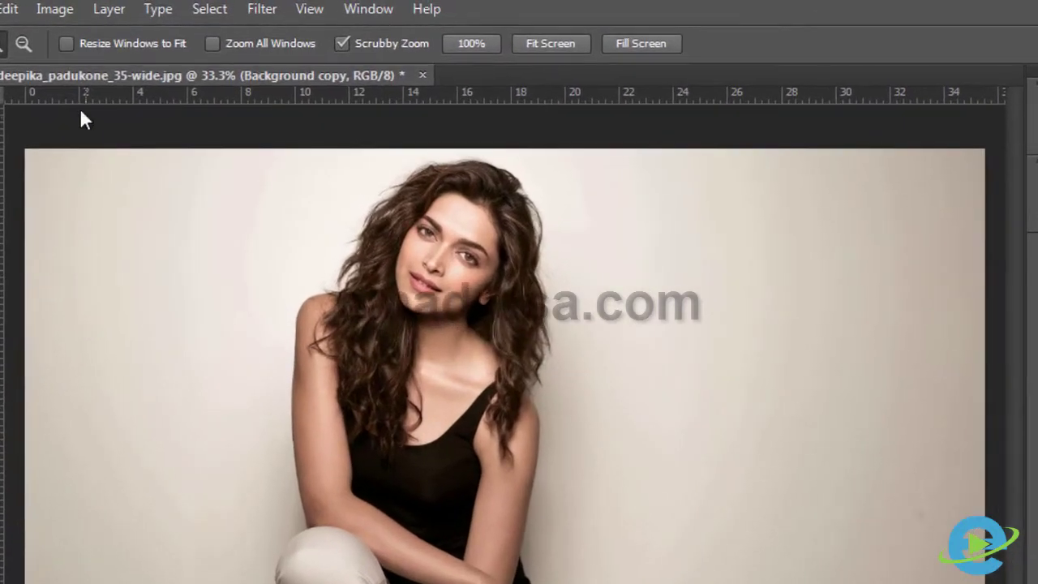
{"action": "left_click", "coordinate": [104, 8]}
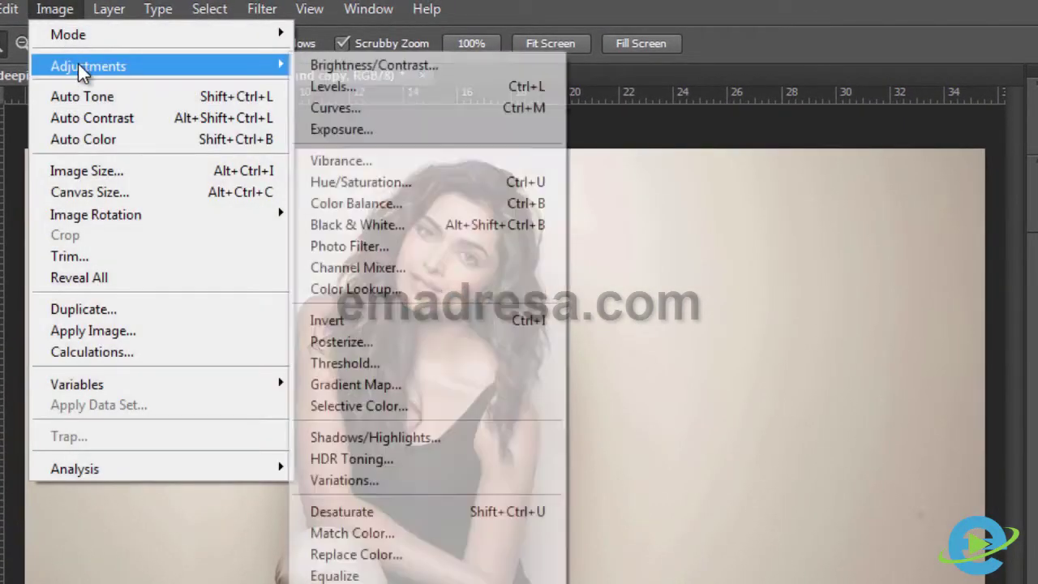
{"action": "mouse_move", "coordinate": [71, 24]}
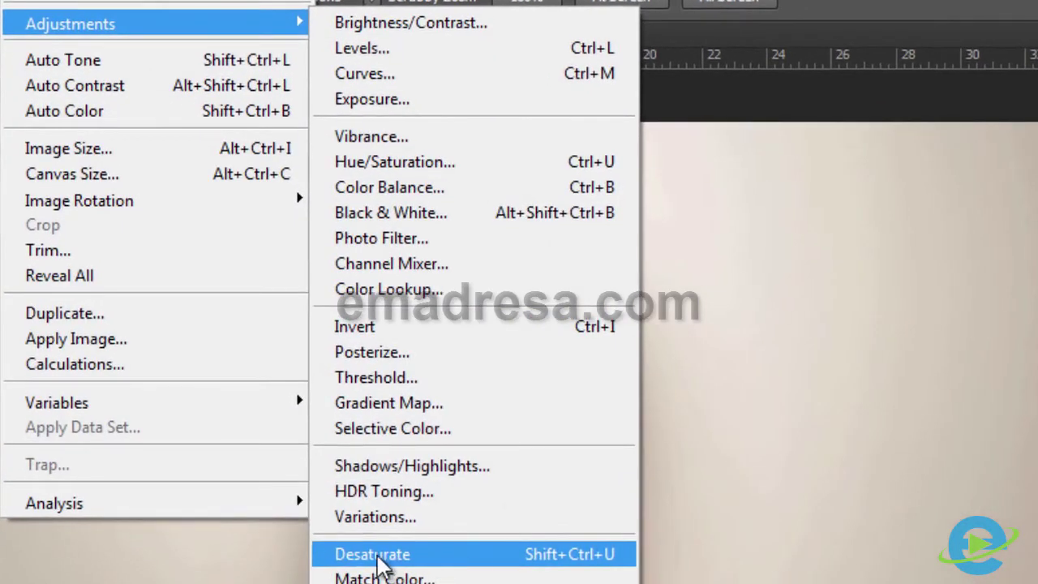
{"action": "left_click", "coordinate": [474, 557]}
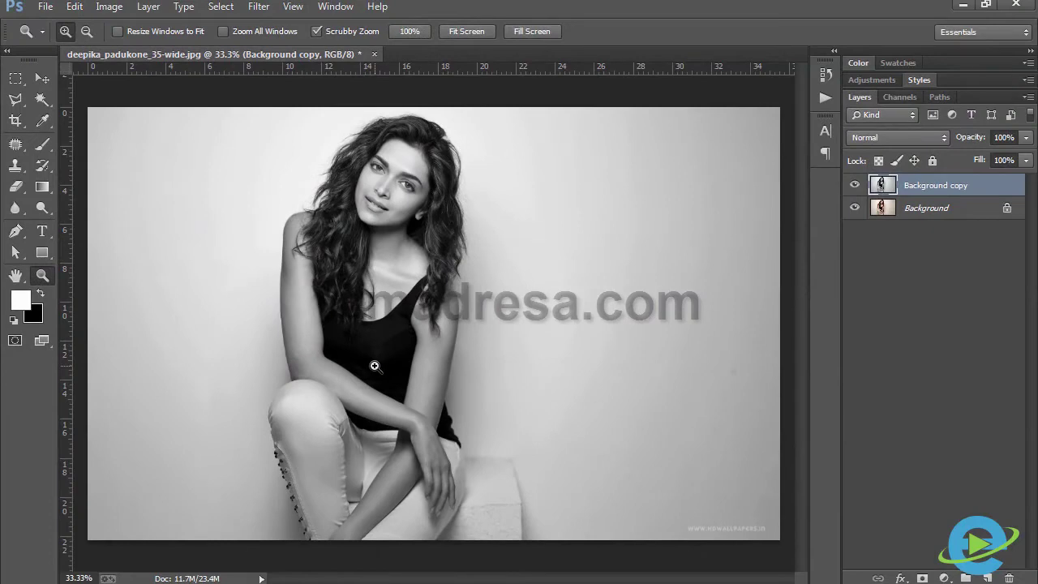
{"action": "left_click", "coordinate": [109, 7]}
{"action": "mouse_move", "coordinate": [78, 14]}
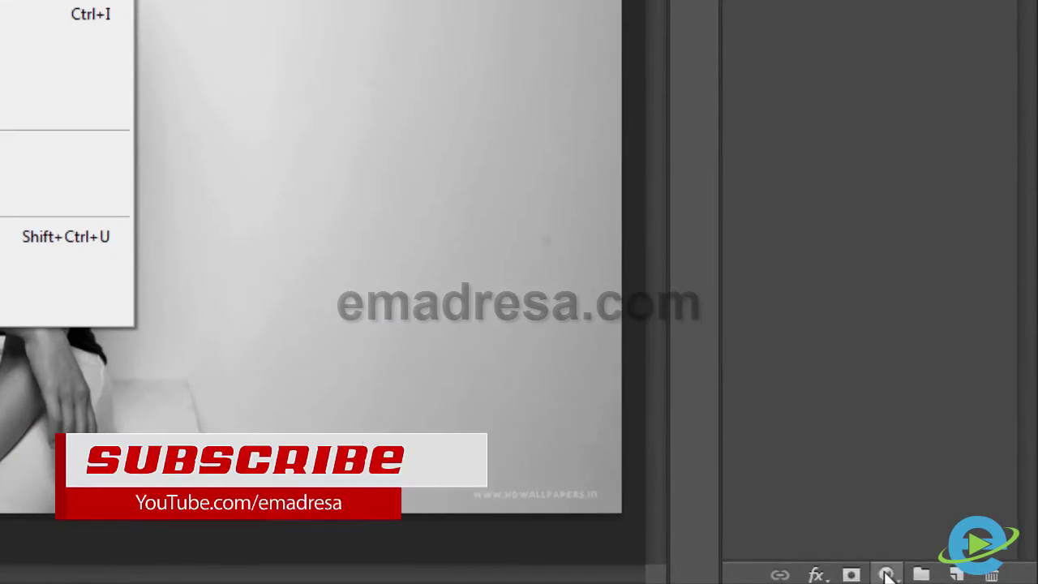
Step: Add a Levels adjustment layer with input black 32 and midtones 0.71
{"action": "left_click", "coordinate": [886, 570]}
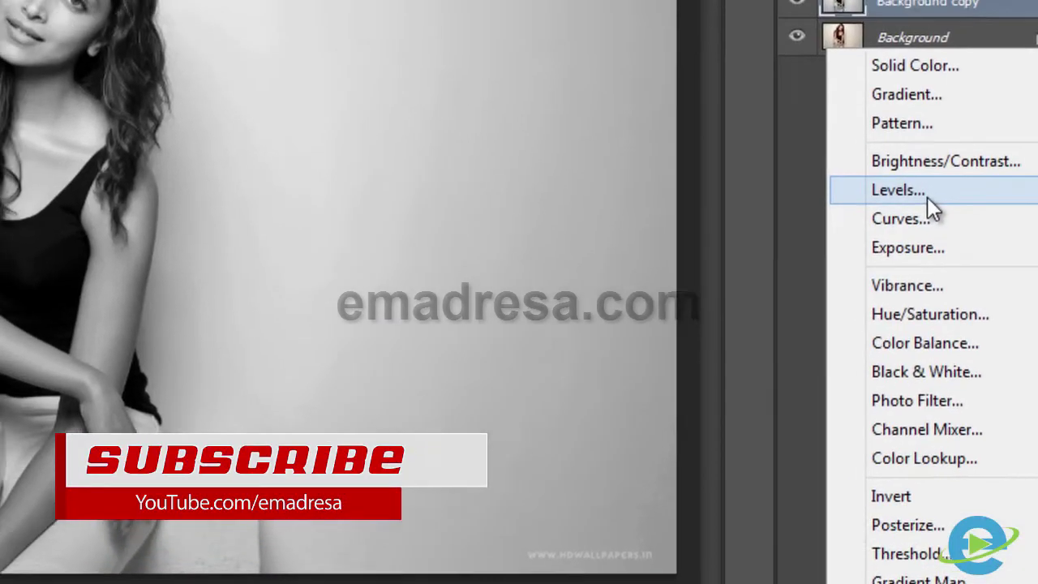
{"action": "left_click", "coordinate": [872, 136]}
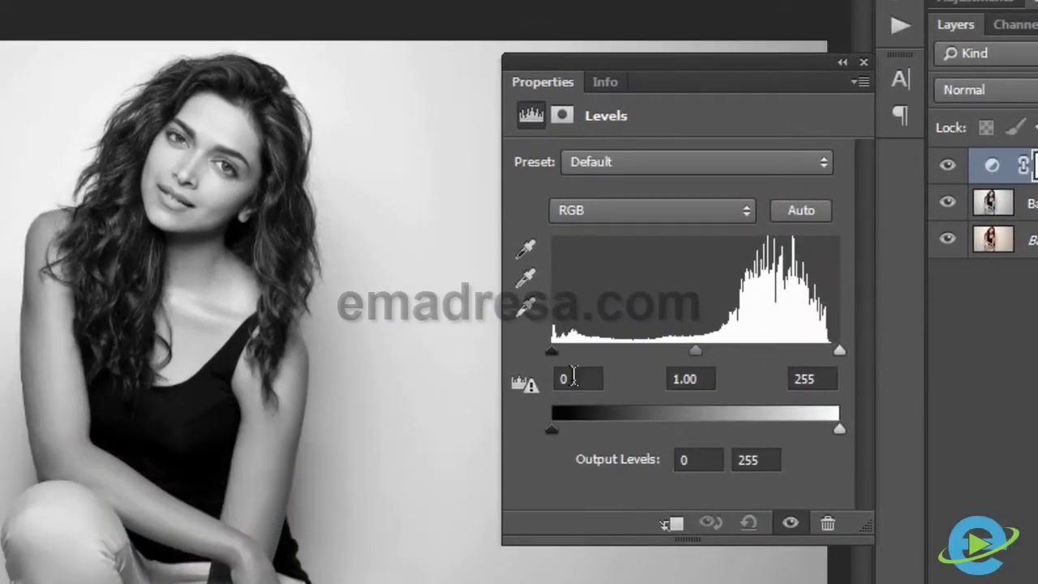
{"action": "left_click", "coordinate": [572, 379]}
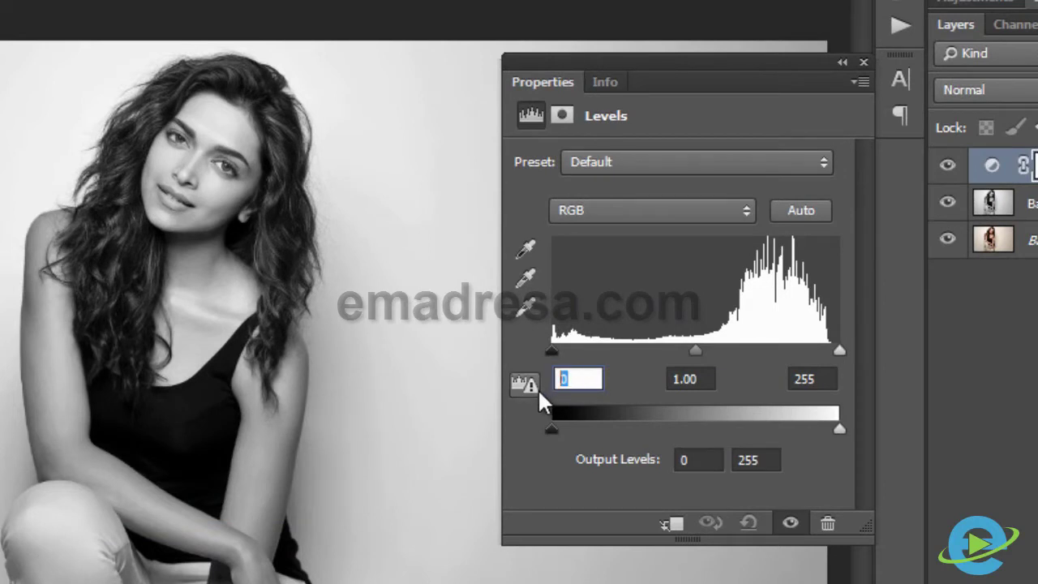
{"action": "type", "text": "32"}
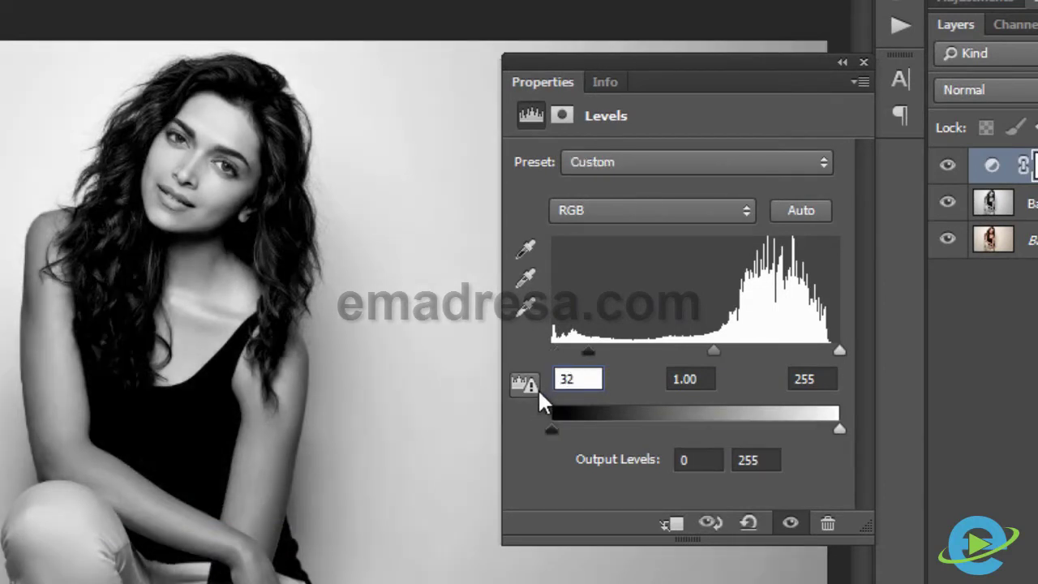
{"action": "key", "text": "Tab"}
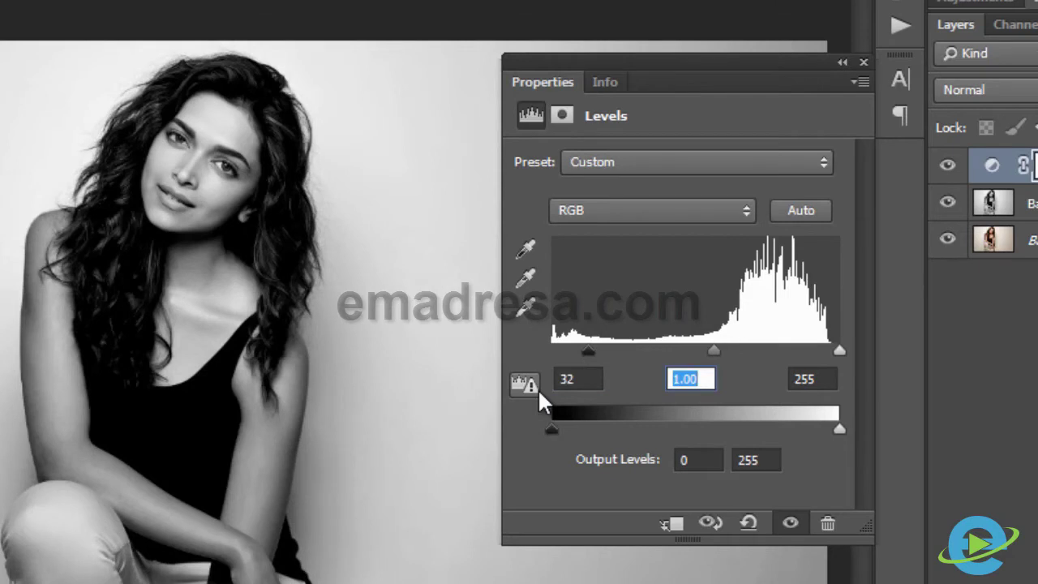
{"action": "type", "text": "0.71"}
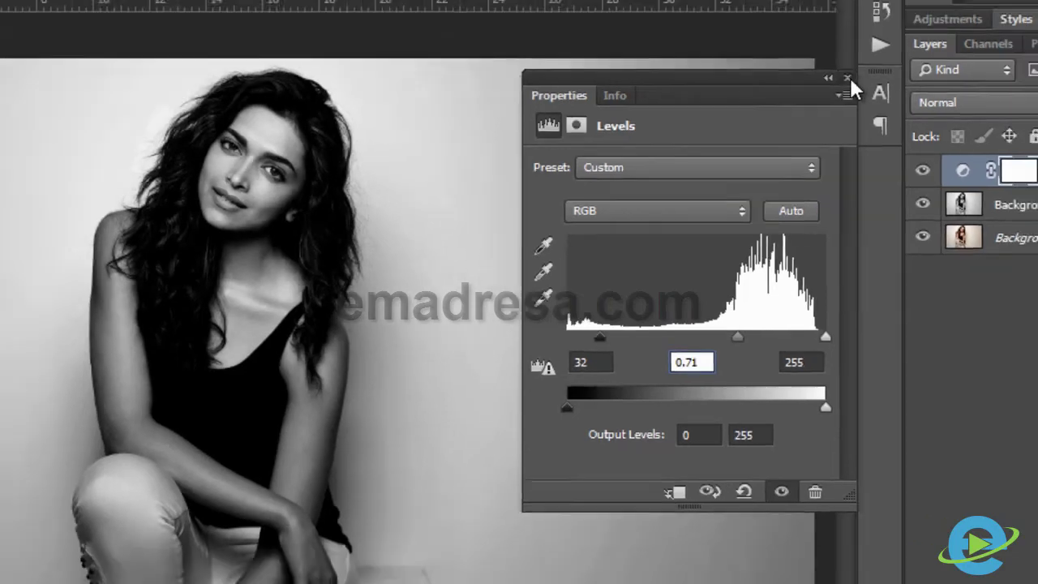
{"action": "left_click", "coordinate": [864, 61]}
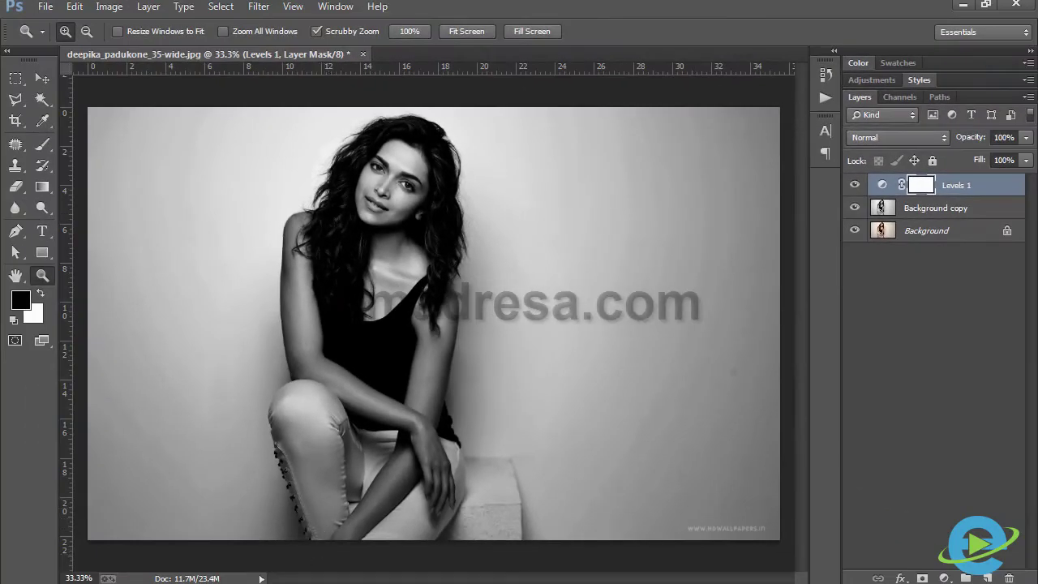
Step: Open Light Texture 1.jpg from the source folder in Photoshop
{"action": "left_click", "coordinate": [405, 527]}
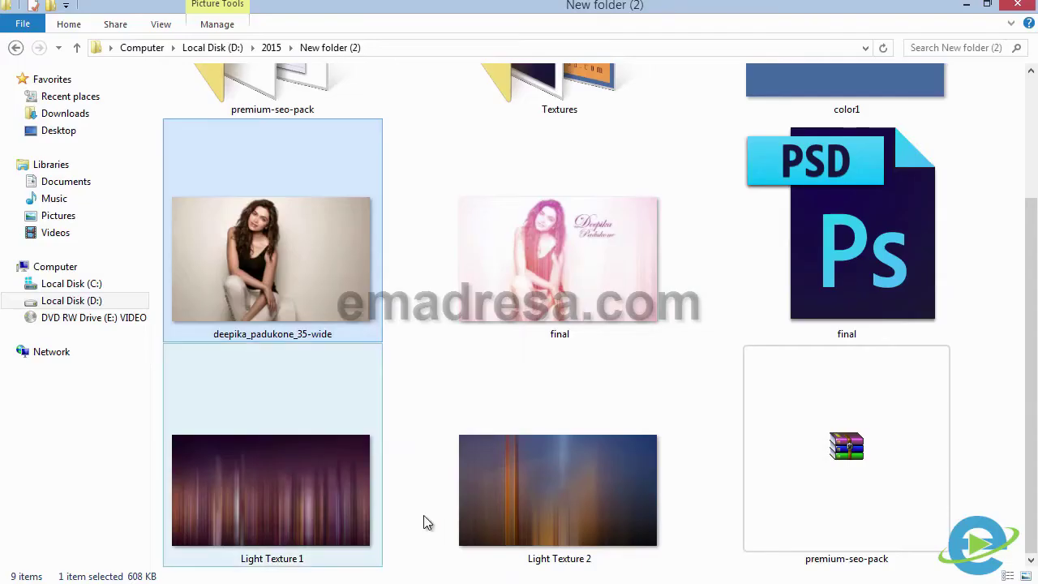
{"action": "left_click", "coordinate": [315, 548]}
{"action": "mouse_move", "coordinate": [315, 548]}
{"action": "left_mouse_down"}
{"action": "mouse_move", "coordinate": [550, 53]}
{"action": "mouse_move", "coordinate": [430, 67]}
{"action": "mouse_move", "coordinate": [453, 192]}
{"action": "left_mouse_up"}
{"action": "left_click", "coordinate": [42, 78]}
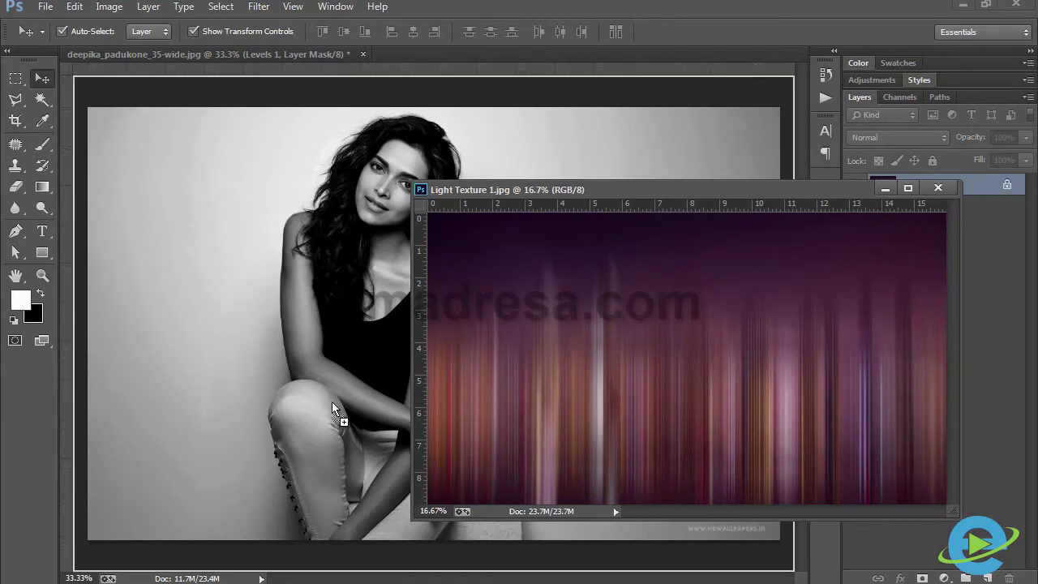
Step: Drag Light Texture 1 onto the portrait as Layer 1, cover the canvas, and blend it in Screen
{"action": "left_click_drag", "start_coordinate": [662, 372], "coordinate": [649, 158]}
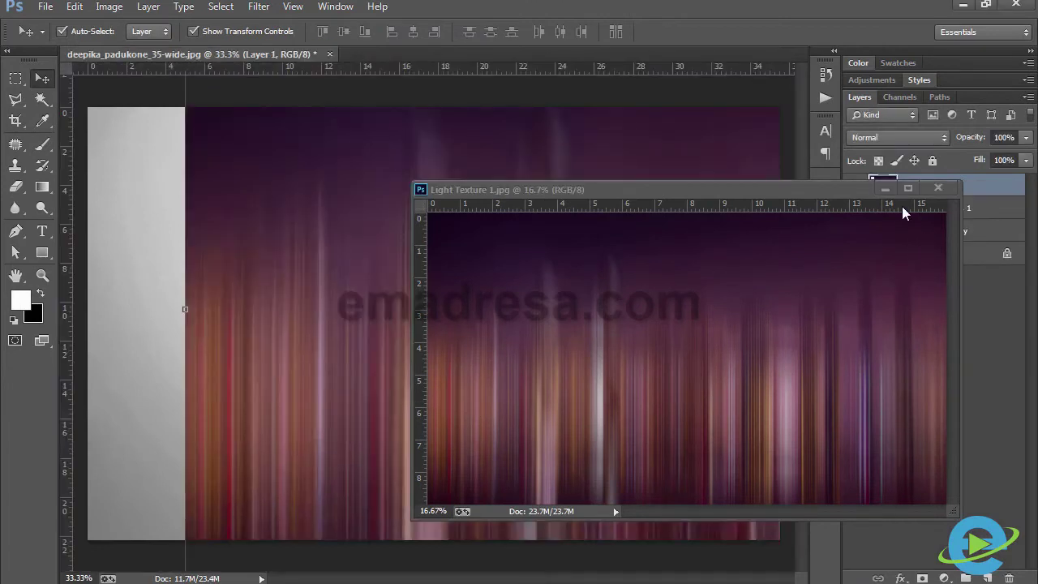
{"action": "left_click", "coordinate": [938, 187]}
{"action": "mouse_move", "coordinate": [605, 300]}
{"action": "left_mouse_down"}
{"action": "mouse_move", "coordinate": [464, 398]}
{"action": "mouse_move", "coordinate": [404, 408]}
{"action": "left_mouse_up"}
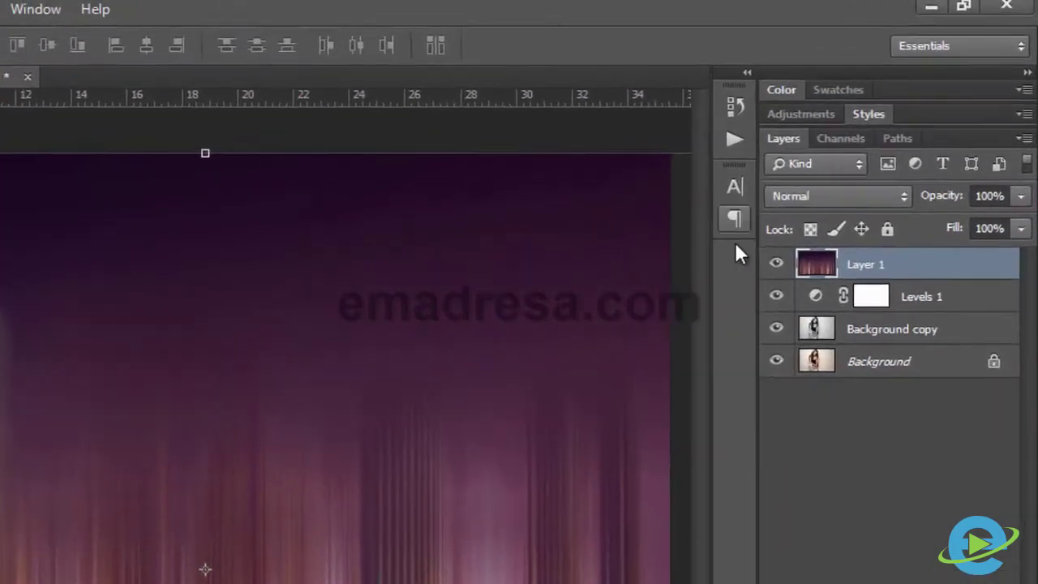
{"action": "left_click", "coordinate": [864, 137]}
{"action": "left_click", "coordinate": [739, 498]}
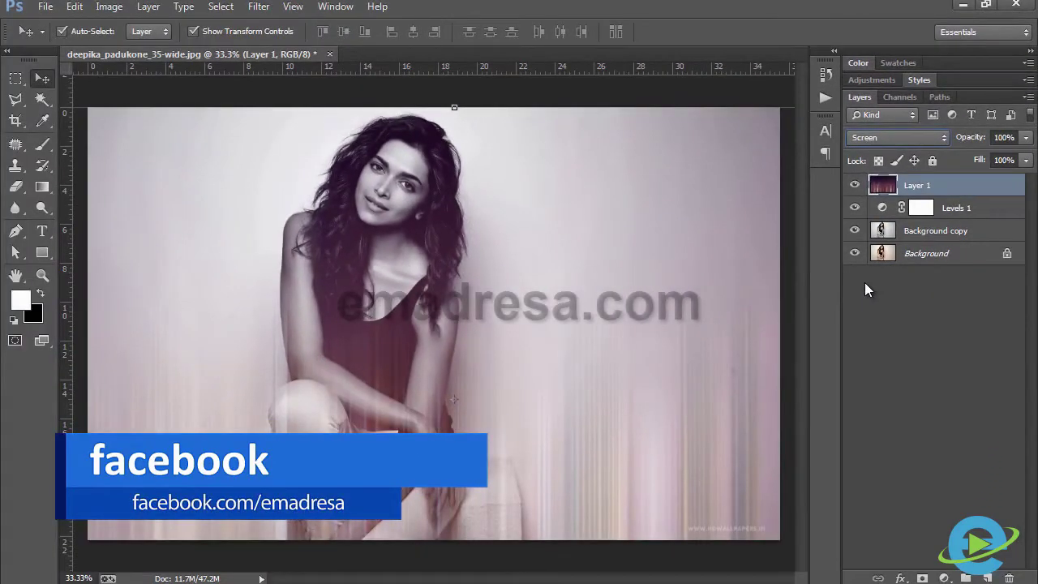
{"action": "left_click", "coordinate": [42, 276]}
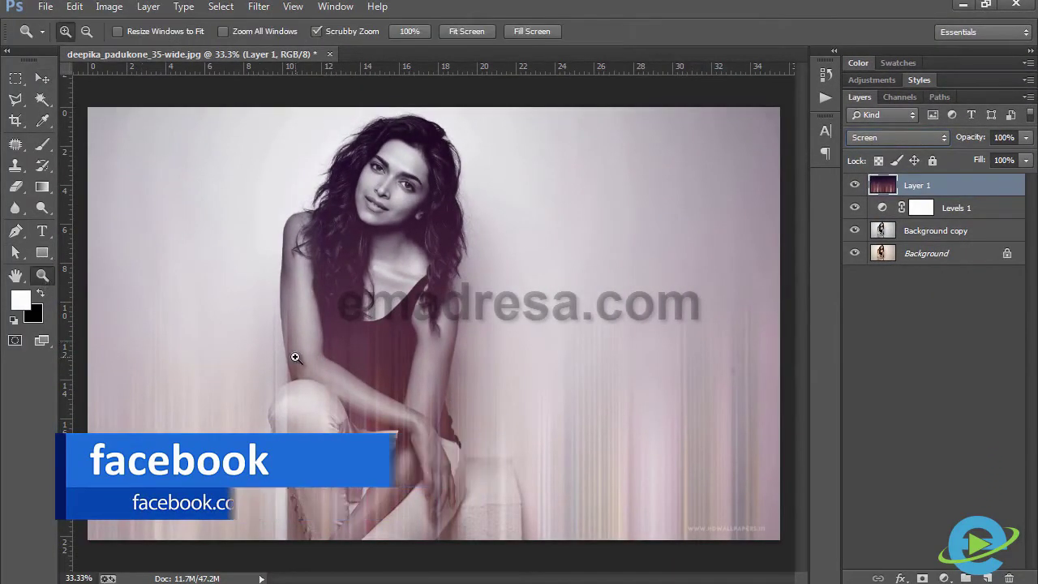
{"action": "left_click_drag", "start_coordinate": [294, 354], "coordinate": [258, 343]}
Step: Shift the texture layer slightly upward and open color1.jpg as its own tab
{"action": "left_click", "coordinate": [42, 78]}
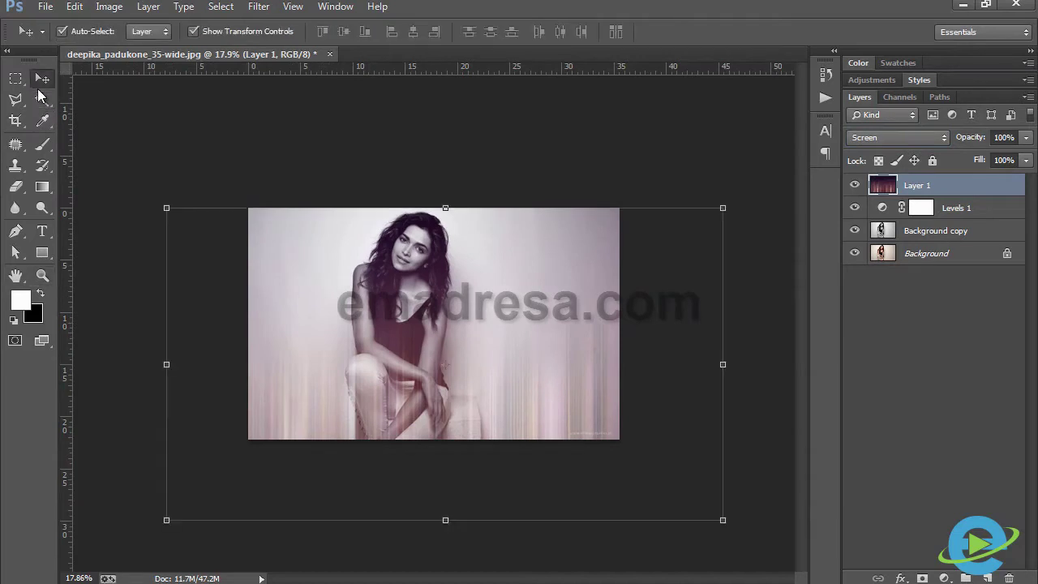
{"action": "mouse_move", "coordinate": [397, 360]}
{"action": "left_mouse_down"}
{"action": "mouse_move", "coordinate": [376, 358]}
{"action": "mouse_move", "coordinate": [361, 381]}
{"action": "left_mouse_up"}
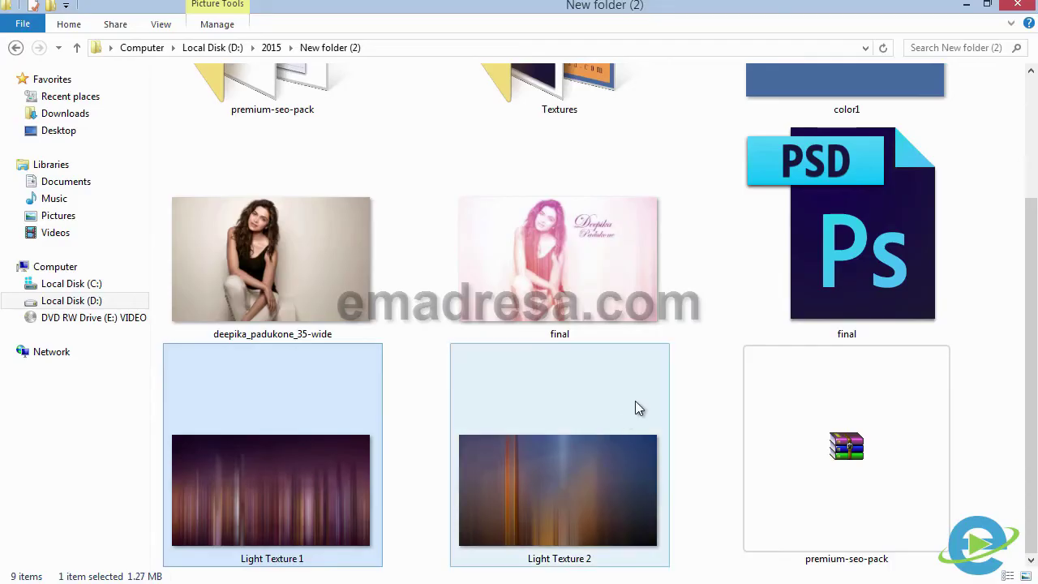
{"action": "left_click", "coordinate": [800, 96]}
{"action": "left_click_drag", "start_coordinate": [803, 174], "coordinate": [476, 53]}
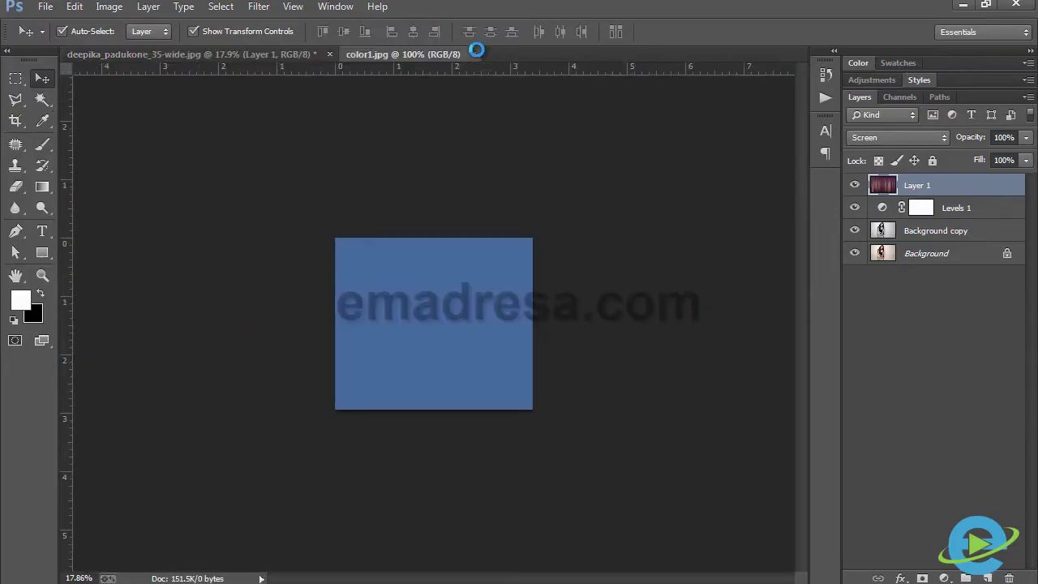
Step: Sample the blue #4569a3 from color1 as foreground colour and add an empty Layer 2
{"action": "left_click", "coordinate": [20, 300]}
{"action": "left_click", "coordinate": [377, 304]}
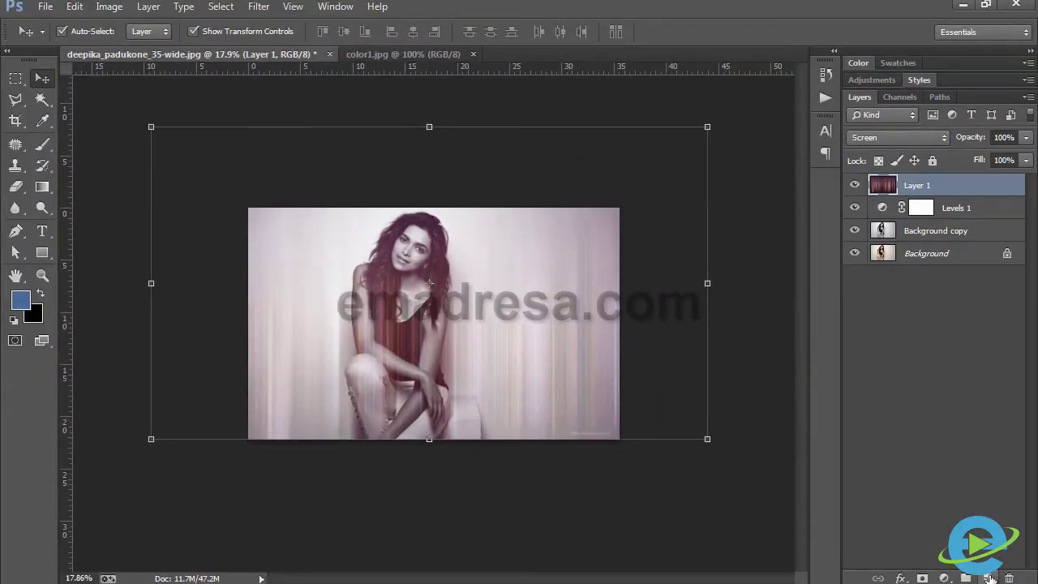
{"action": "left_click", "coordinate": [989, 577]}
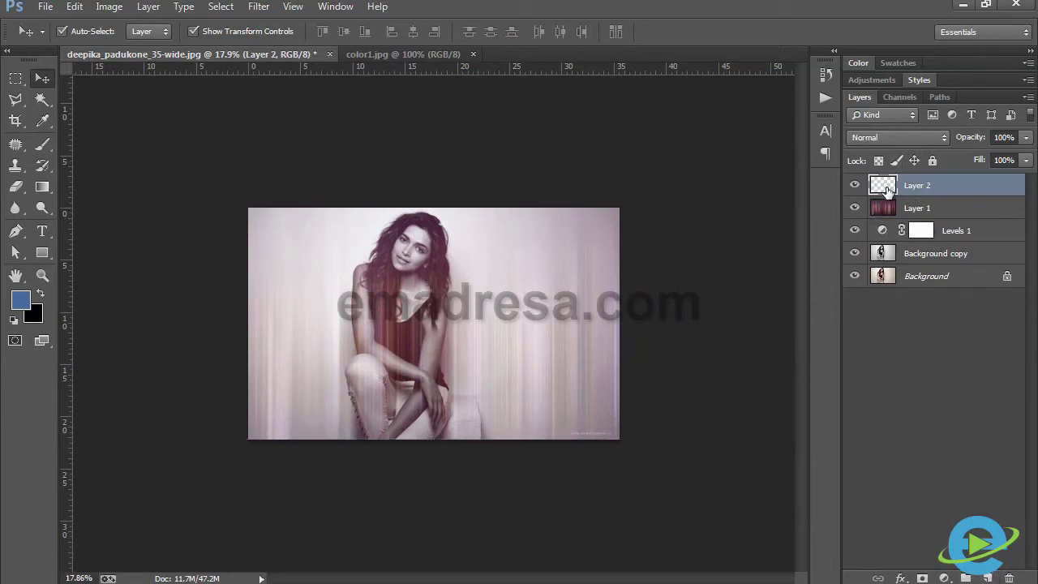
Step: Fill Layer 2 with the foreground blue and set its blend mode to Screen
{"action": "key", "text": "alt+BackSpace"}
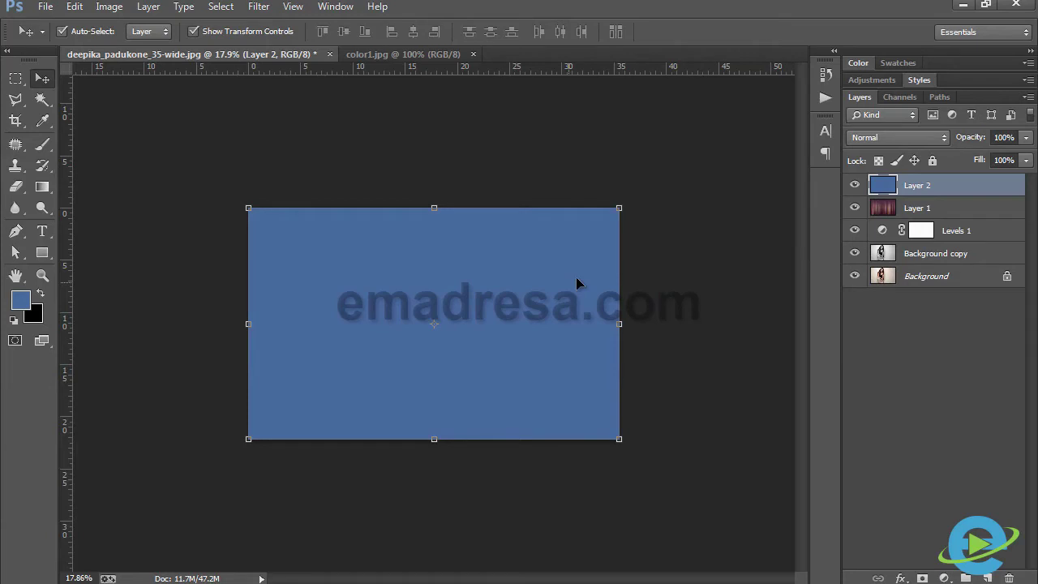
{"action": "left_click", "coordinate": [924, 137]}
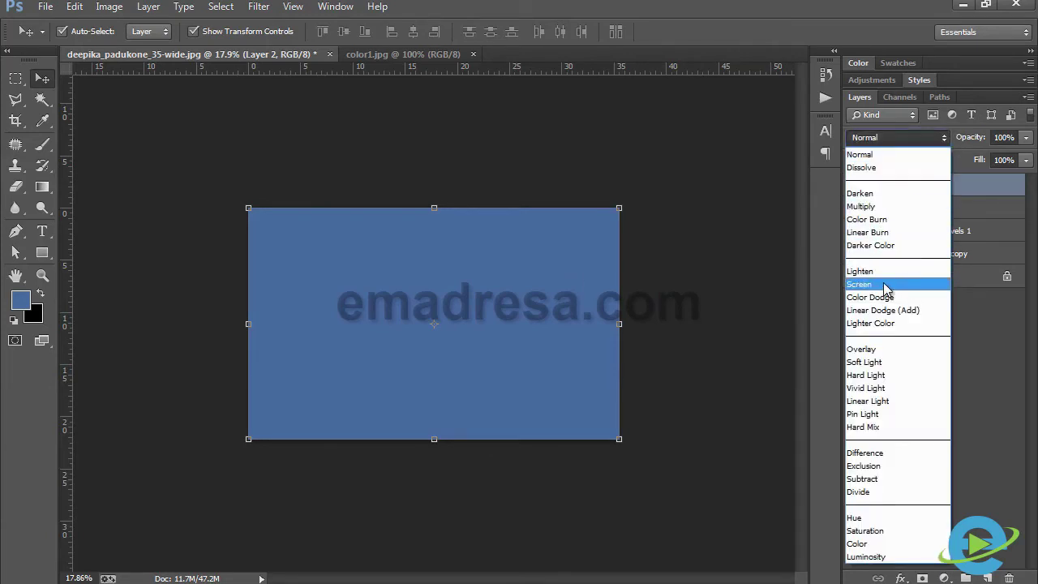
{"action": "left_click", "coordinate": [883, 286]}
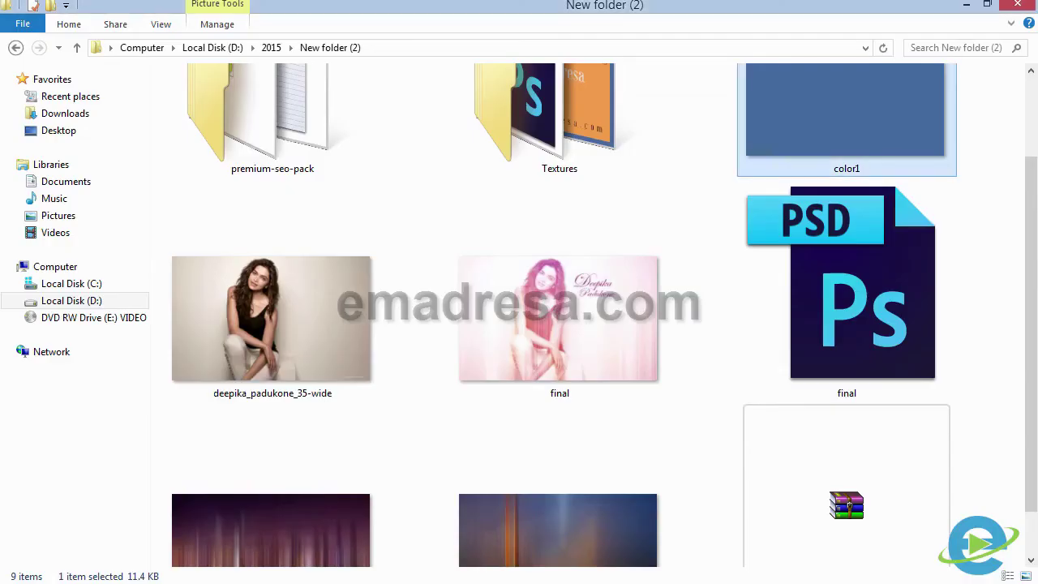
Step: Open Light Texture 2.jpg from the source folder in Photoshop
{"action": "scroll", "coordinate": [480, 526], "scroll_direction": "down", "scroll_amount": 1}
{"action": "left_click_drag", "start_coordinate": [503, 478], "coordinate": [162, 572]}
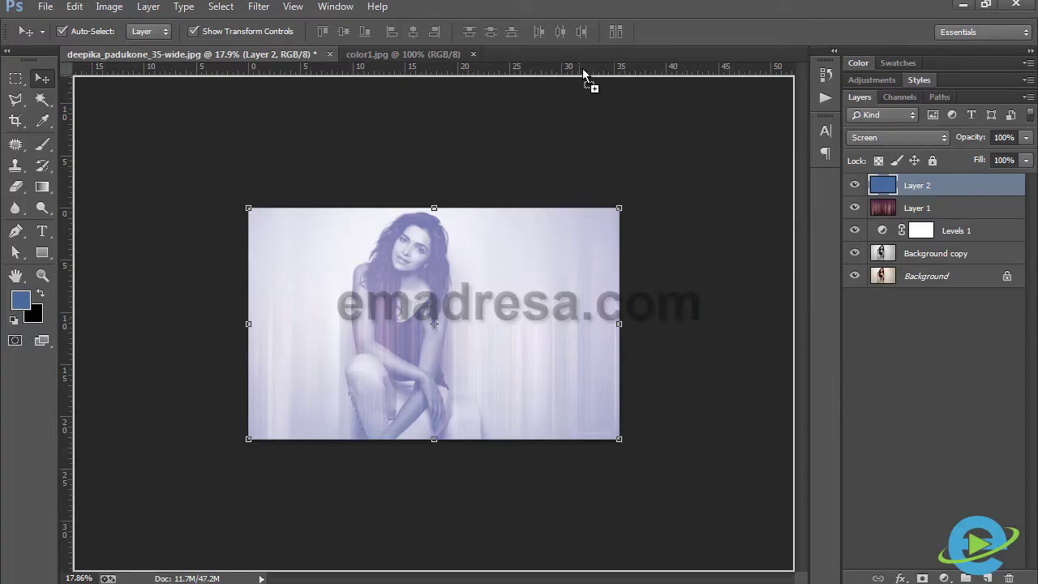
{"action": "left_click_drag", "start_coordinate": [162, 568], "coordinate": [579, 59]}
Step: Close color1.jpg and copy Light Texture 2 into the portrait as Layer 3, closing its window
{"action": "left_click", "coordinate": [414, 52]}
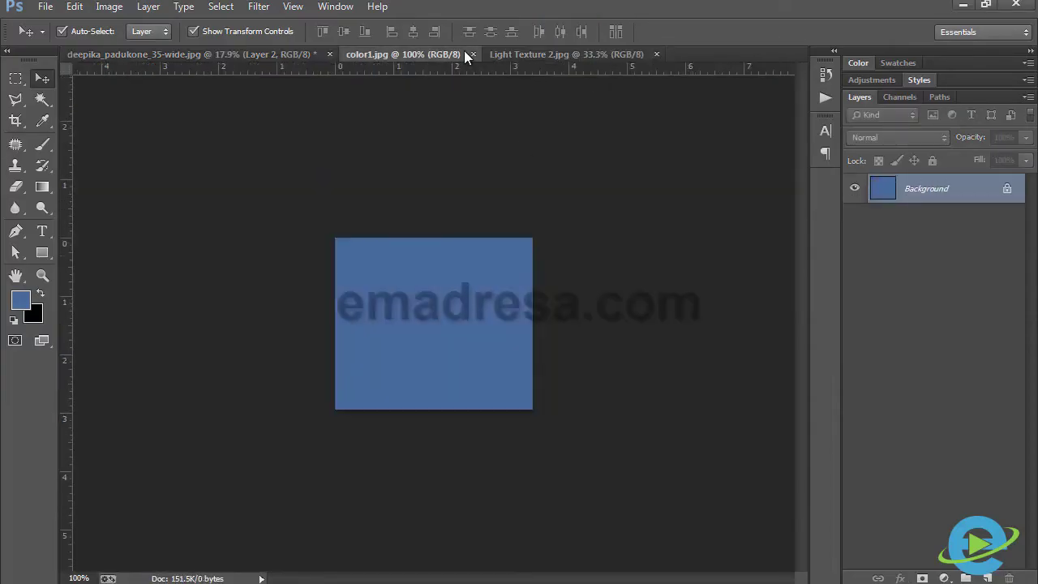
{"action": "left_click", "coordinate": [472, 54]}
{"action": "left_click_drag", "start_coordinate": [450, 58], "coordinate": [460, 201]}
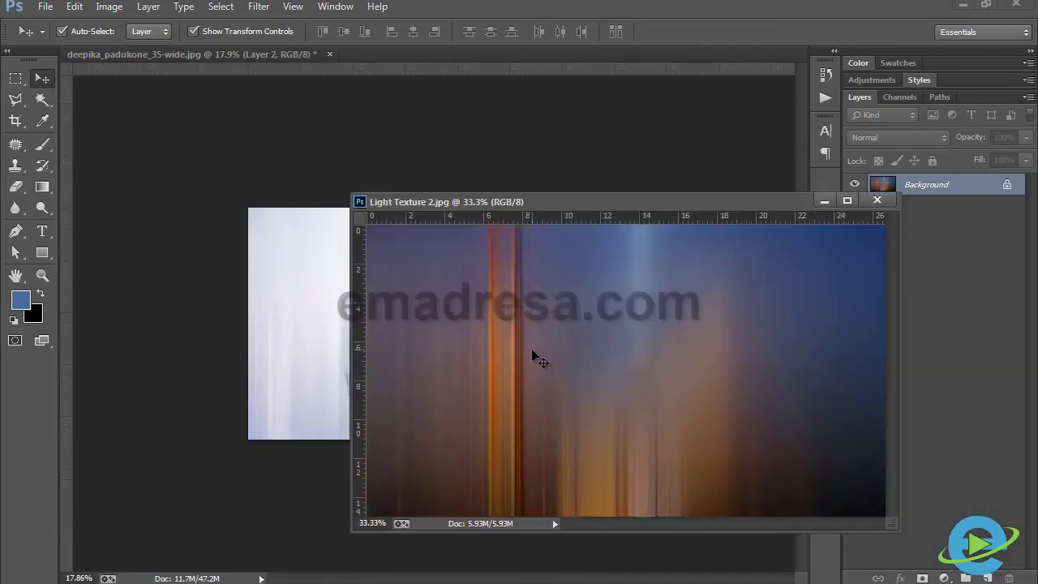
{"action": "left_click_drag", "start_coordinate": [515, 375], "coordinate": [303, 324]}
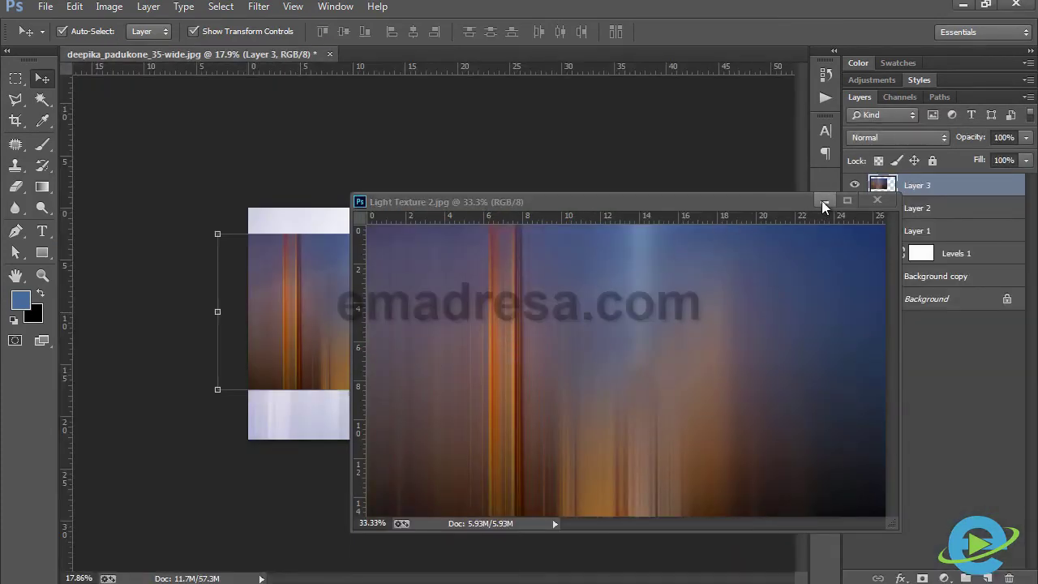
{"action": "left_click", "coordinate": [876, 200]}
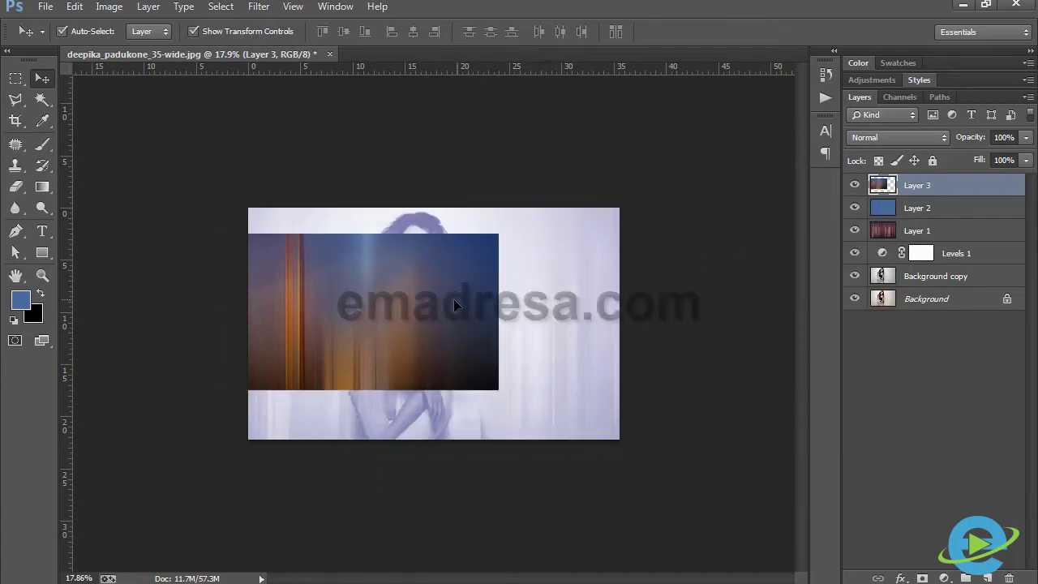
Step: Resize Layer 3 to cover the whole canvas and blend it in Screen mode
{"action": "left_click_drag", "start_coordinate": [453, 304], "coordinate": [475, 273]}
{"action": "left_click_drag", "start_coordinate": [477, 318], "coordinate": [474, 320]}
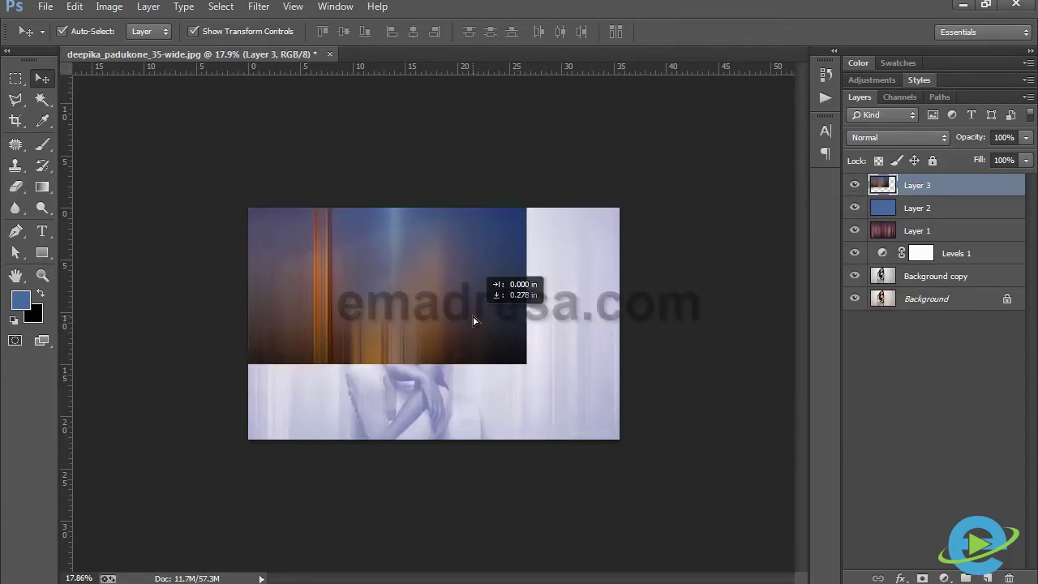
{"action": "left_click_drag", "start_coordinate": [526, 364], "coordinate": [663, 450]}
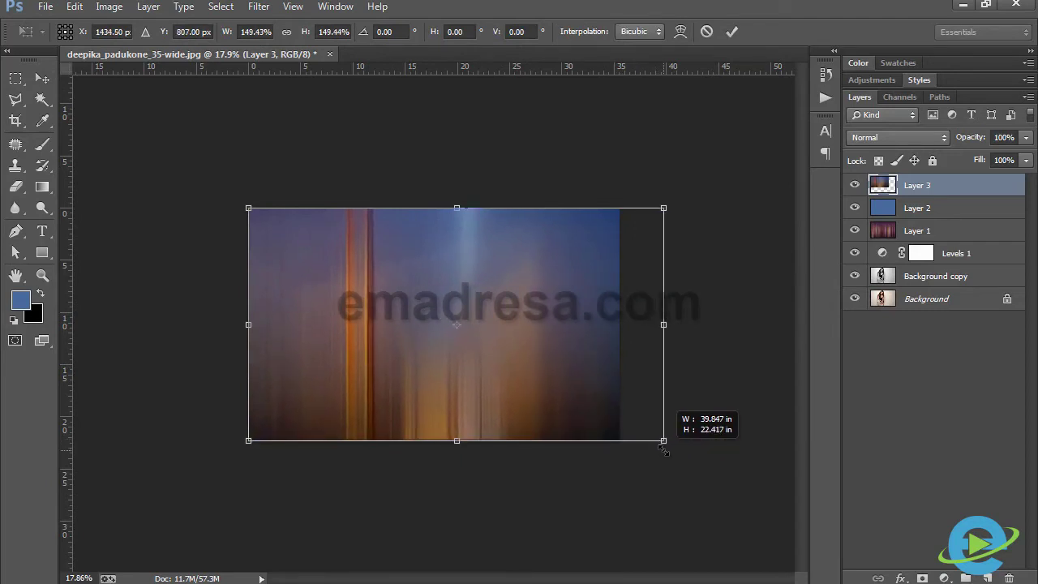
{"action": "key", "text": "Return"}
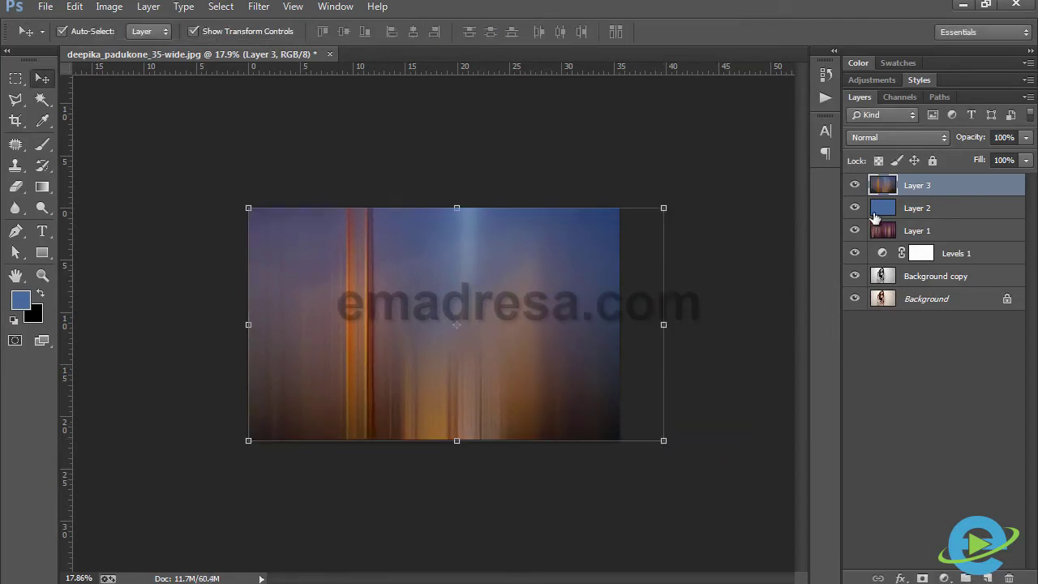
{"action": "left_click", "coordinate": [886, 137]}
{"action": "left_click", "coordinate": [889, 283]}
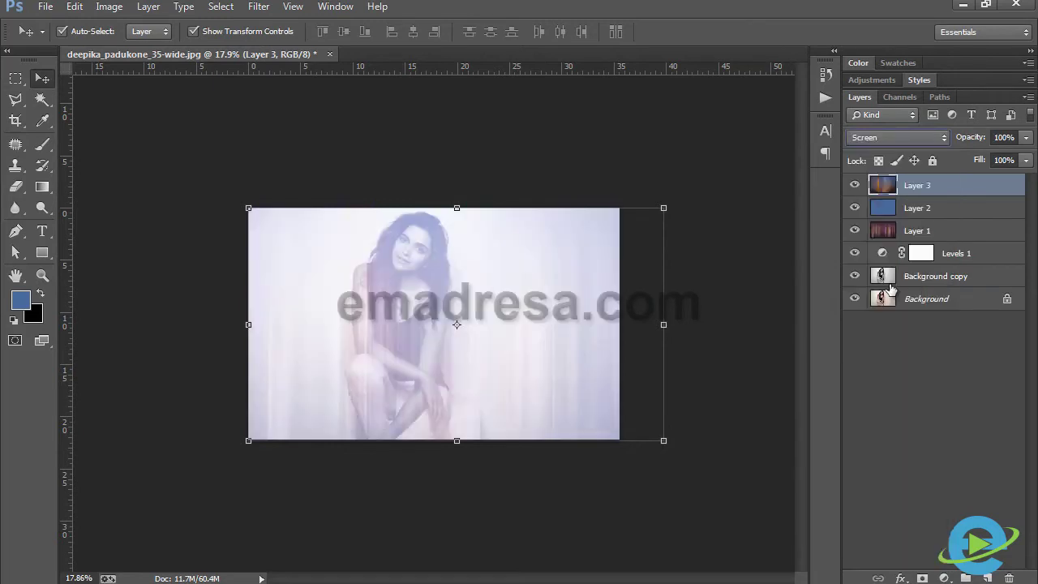
{"action": "left_click_drag", "start_coordinate": [436, 357], "coordinate": [436, 360]}
Step: Add a Gradient Map using the Violet, Orange preset and set it to Overlay
{"action": "left_click", "coordinate": [945, 578]}
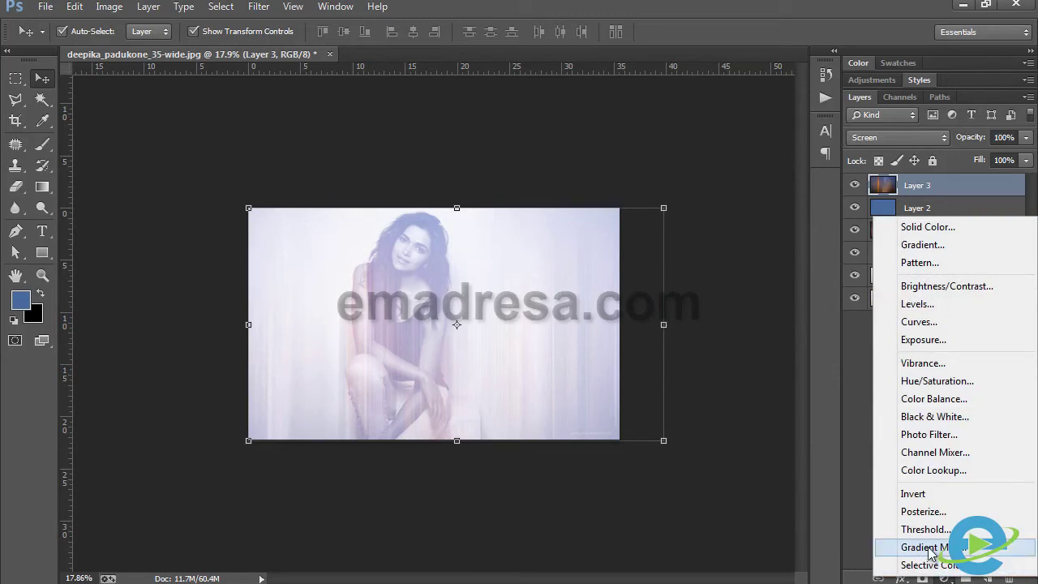
{"action": "left_click", "coordinate": [924, 547]}
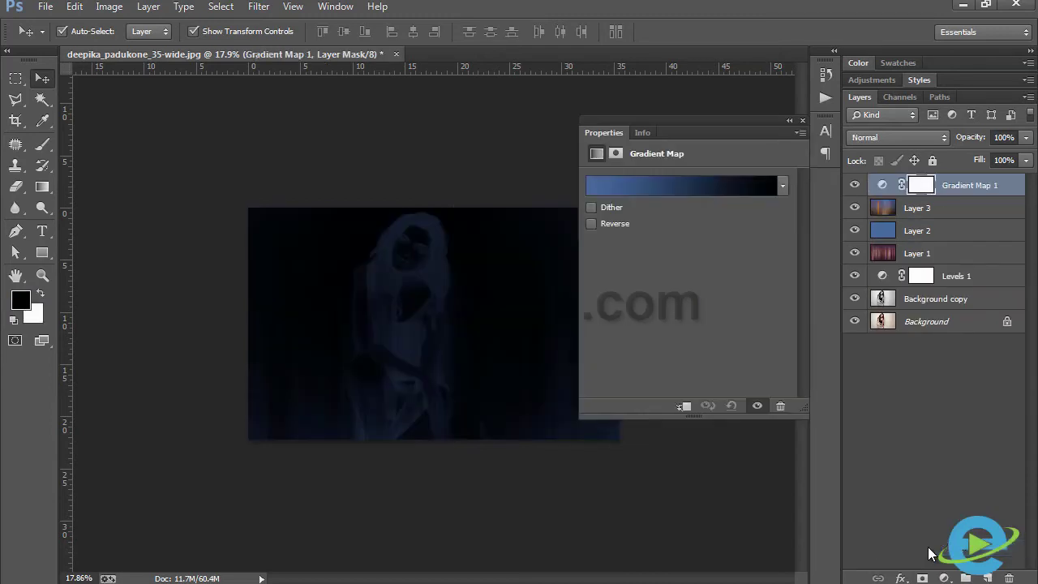
{"action": "left_click", "coordinate": [715, 193]}
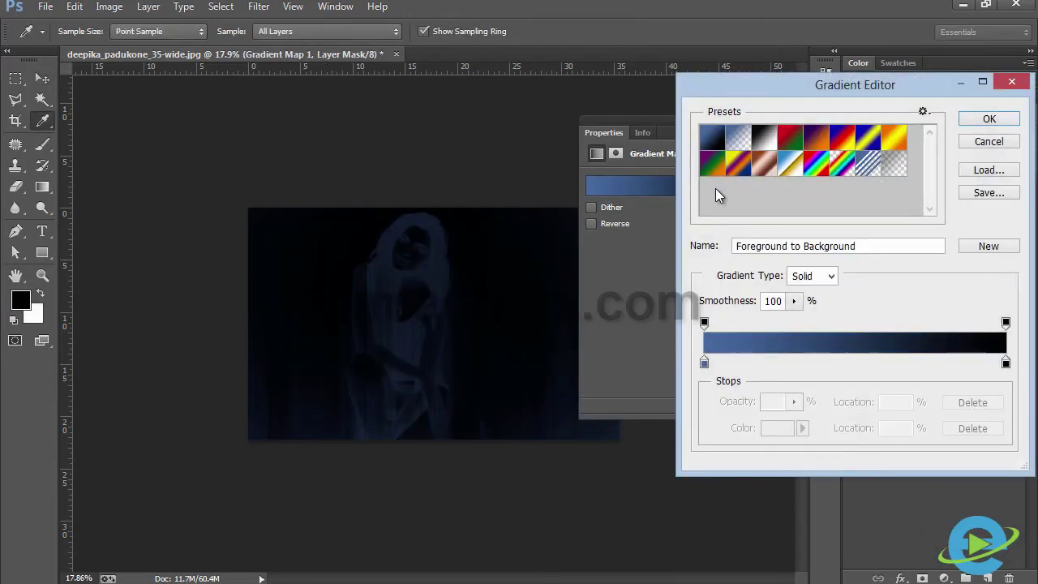
{"action": "left_click", "coordinate": [815, 139]}
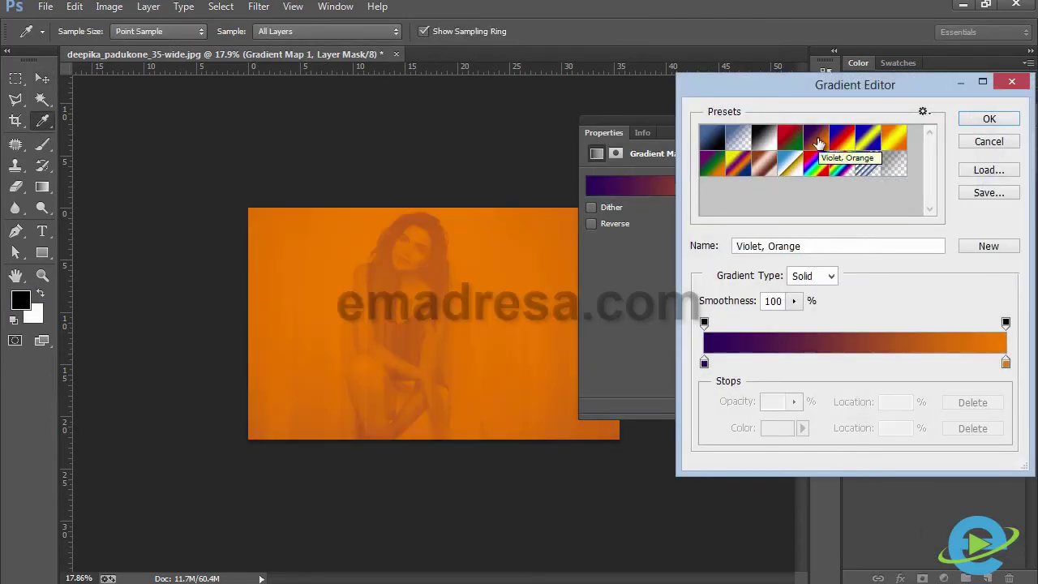
{"action": "left_click", "coordinate": [988, 120]}
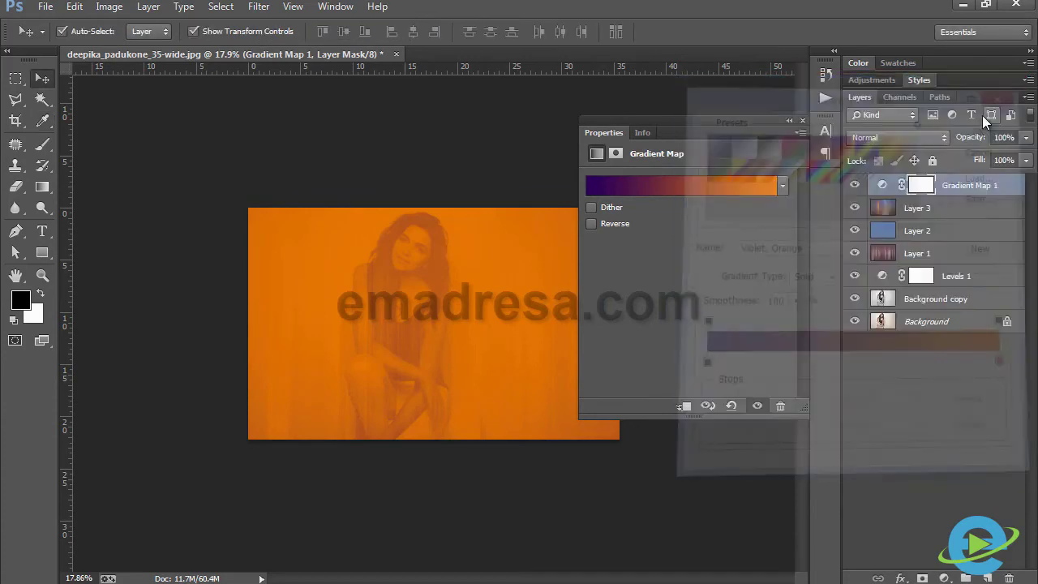
{"action": "left_click", "coordinate": [802, 122]}
{"action": "left_click", "coordinate": [924, 138]}
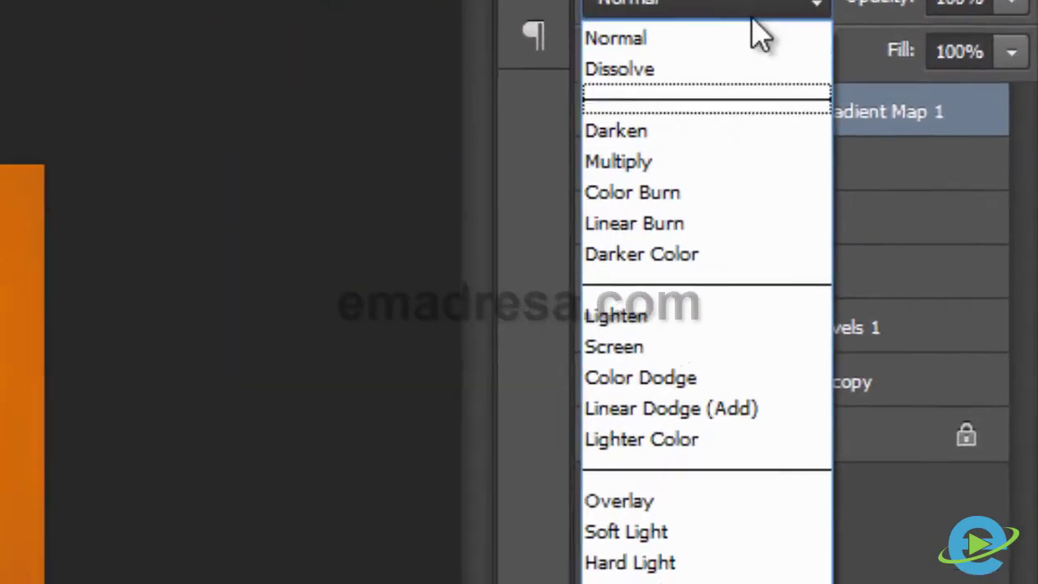
{"action": "left_click", "coordinate": [884, 344]}
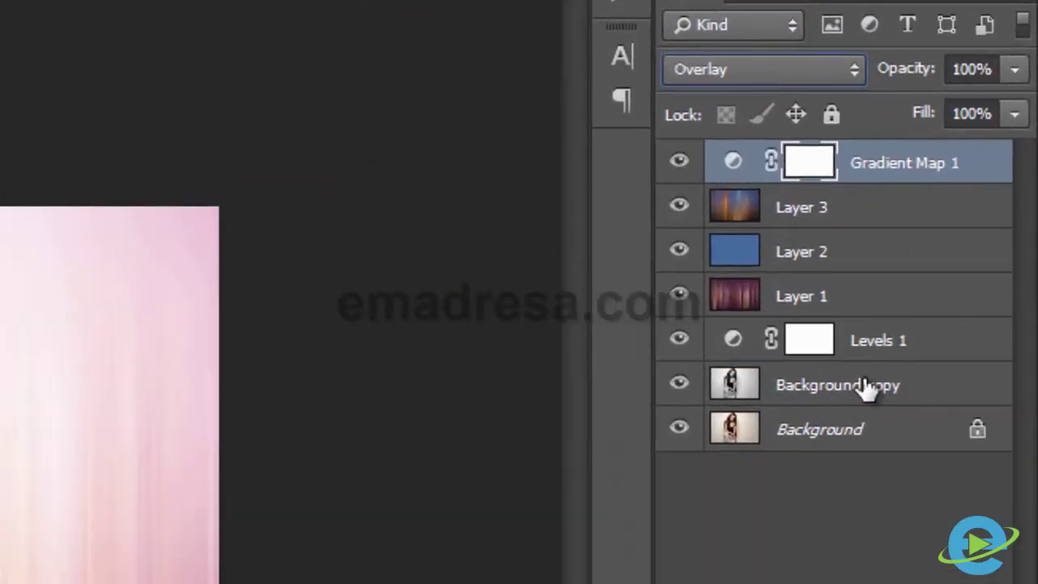
Step: Copy Background copy with Ctrl+J, move Background copy 2 to the top, and set Overlay
{"action": "left_click", "coordinate": [940, 301]}
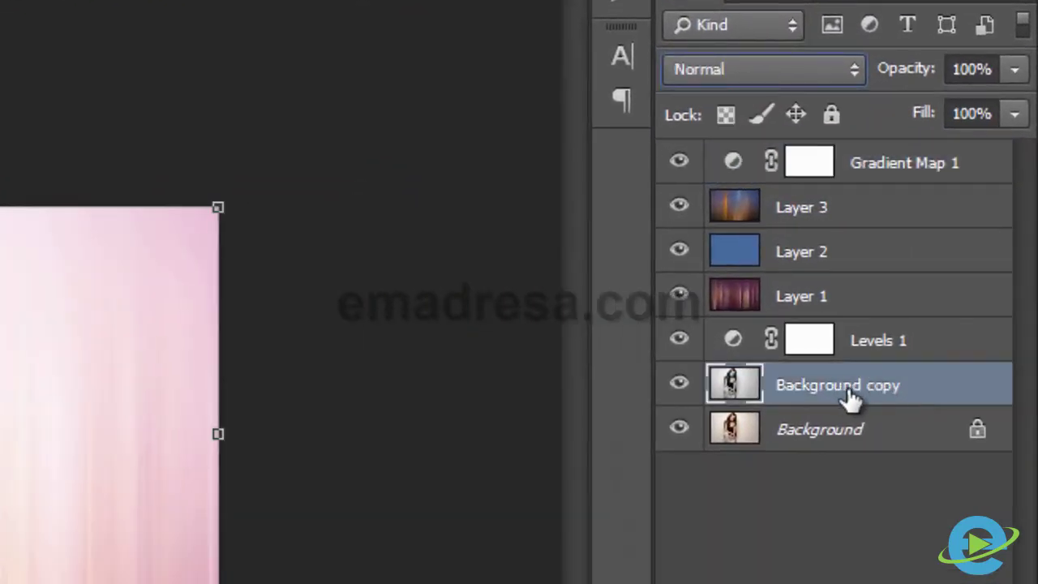
{"action": "left_click_drag", "start_coordinate": [850, 397], "coordinate": [946, 505]}
{"action": "key", "text": "ctrl+j"}
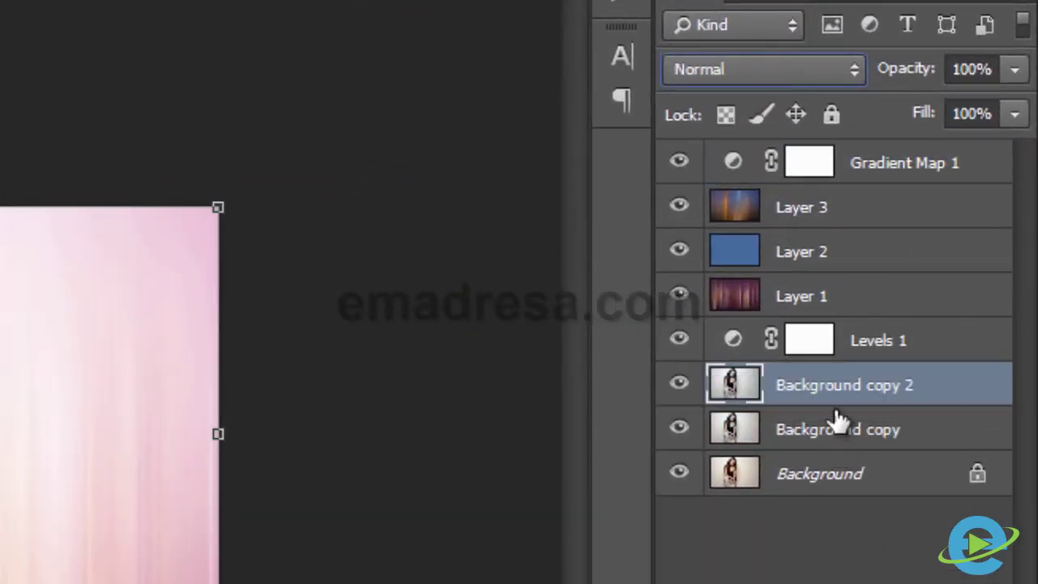
{"action": "mouse_move", "coordinate": [857, 388]}
{"action": "left_mouse_down"}
{"action": "mouse_move", "coordinate": [855, 150]}
{"action": "mouse_move", "coordinate": [857, 158]}
{"action": "left_mouse_up"}
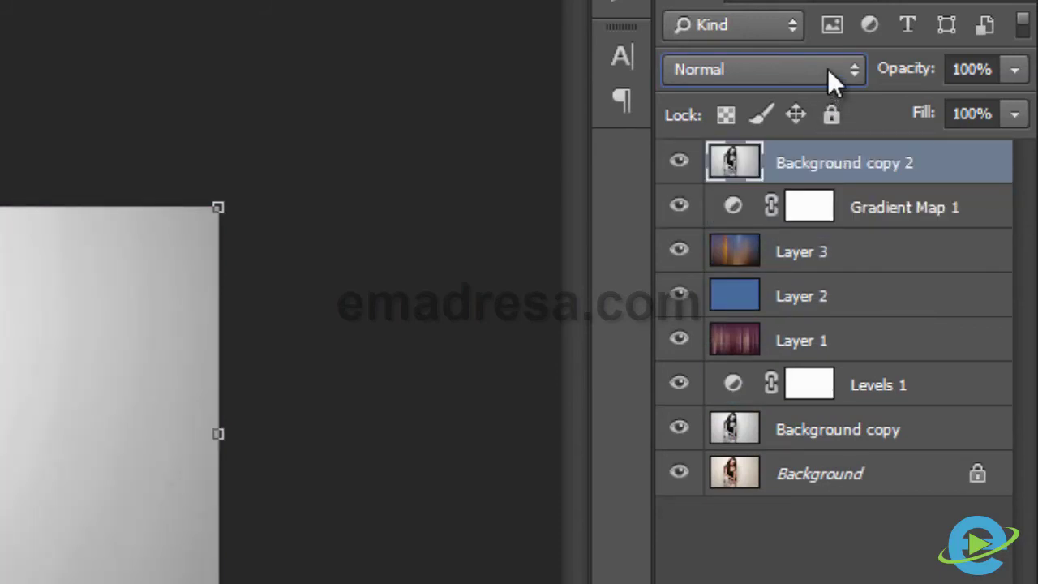
{"action": "left_click", "coordinate": [790, 69]}
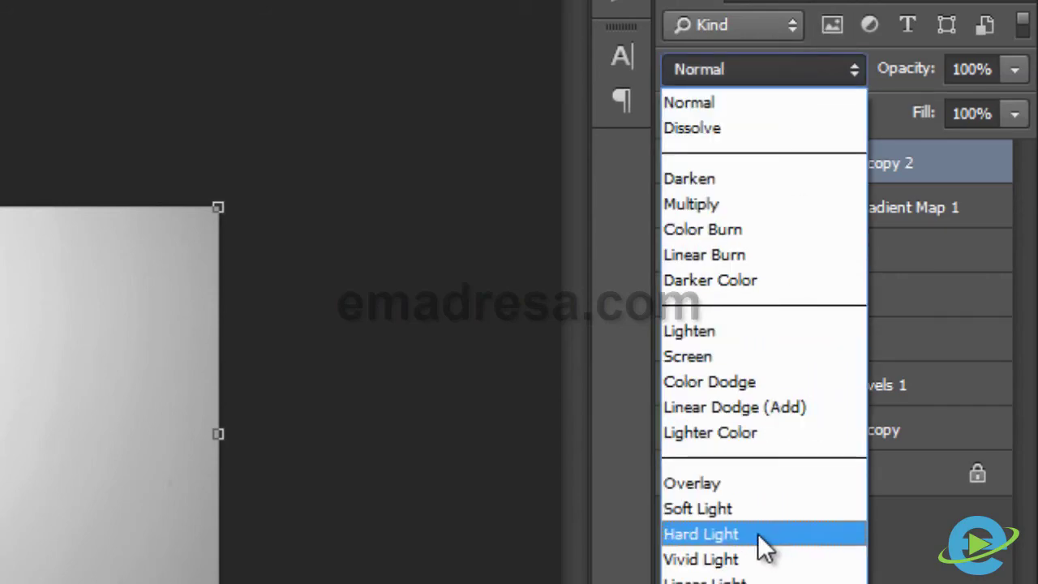
{"action": "left_click", "coordinate": [738, 482]}
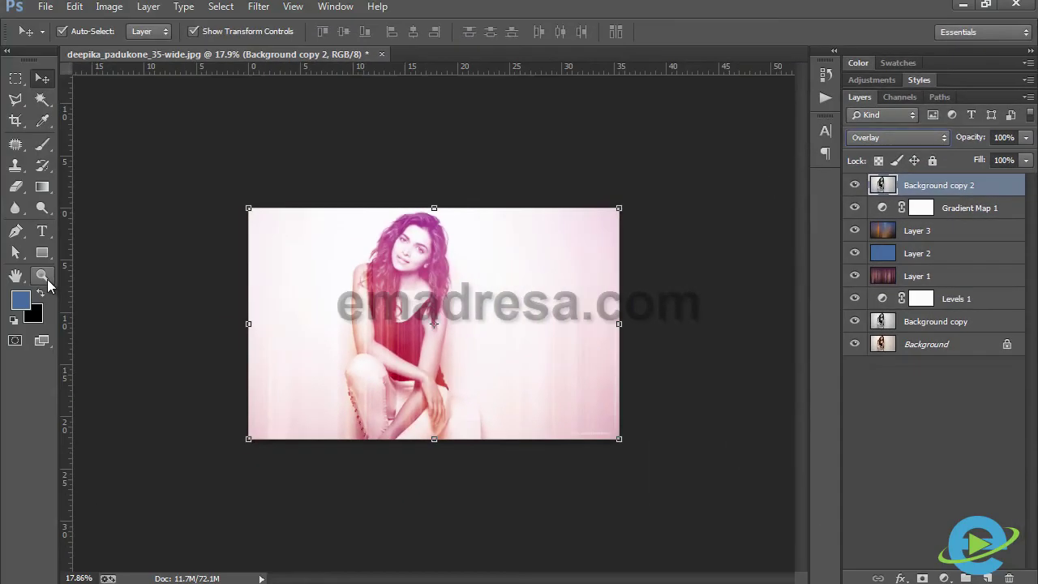
{"action": "left_click", "coordinate": [47, 279]}
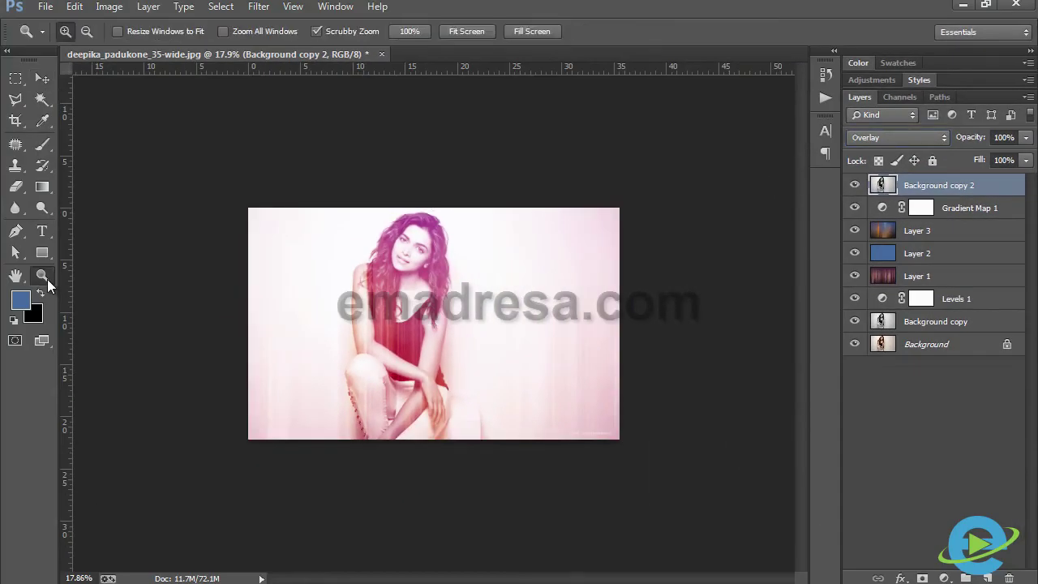
Step: Reduce Background copy 2's Overlay opacity to 71% while inspecting the pink portrait up close
{"action": "left_click", "coordinate": [408, 32]}
{"action": "left_click_drag", "start_coordinate": [370, 255], "coordinate": [329, 239]}
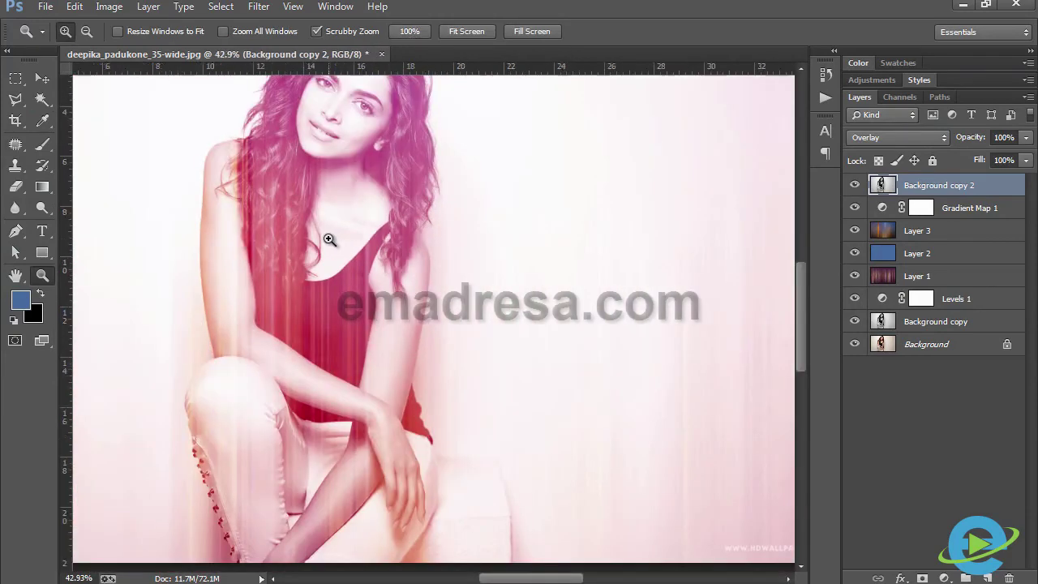
{"action": "scroll", "coordinate": [336, 369], "scroll_direction": "up", "scroll_amount": 3}
{"action": "scroll", "coordinate": [335, 369], "scroll_direction": "up", "scroll_amount": 2}
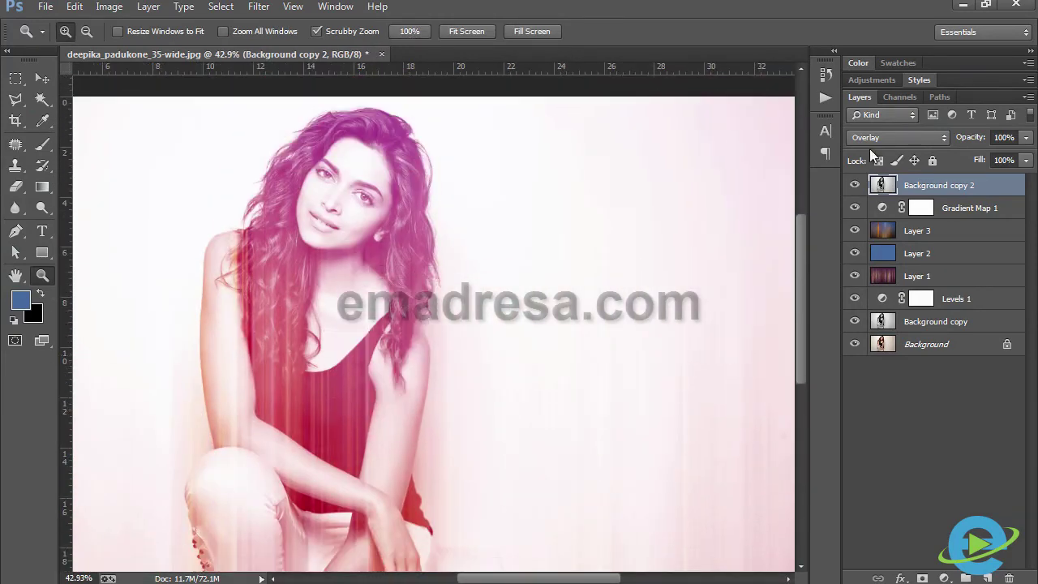
{"action": "left_click", "coordinate": [961, 139]}
{"action": "left_click_drag", "start_coordinate": [961, 140], "coordinate": [947, 139]}
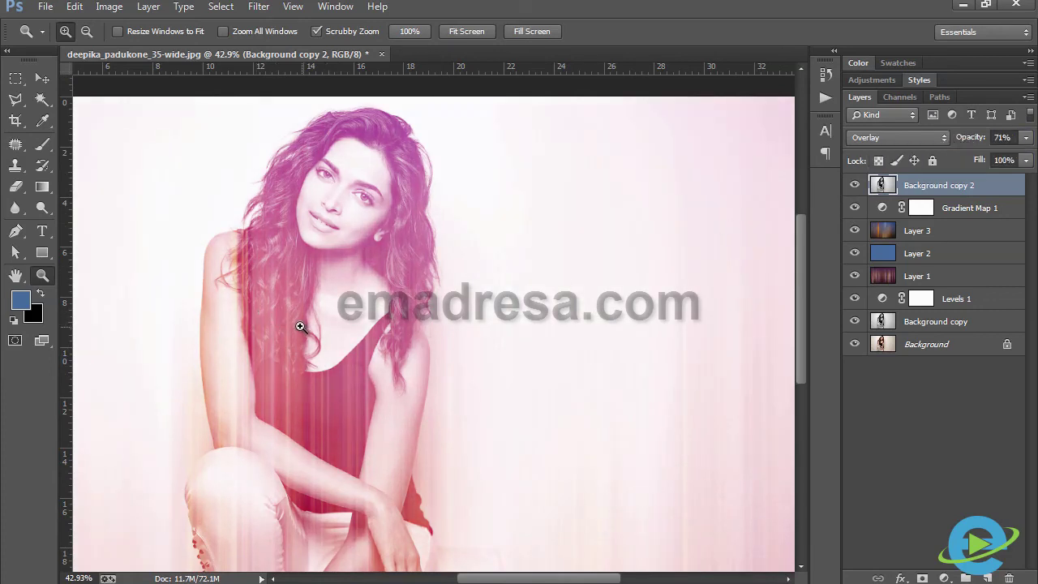
{"action": "left_click_drag", "start_coordinate": [304, 328], "coordinate": [292, 317]}
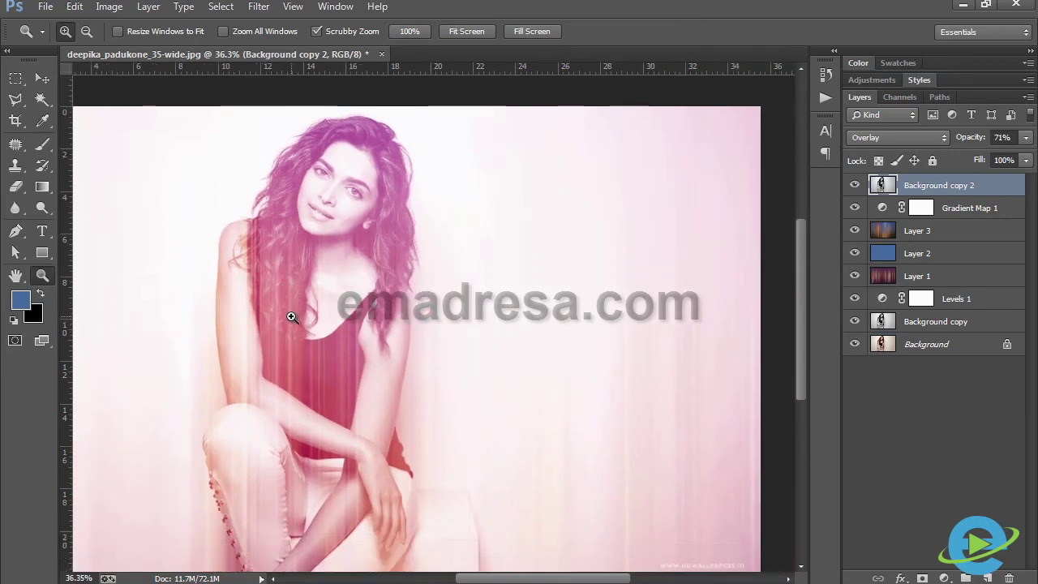